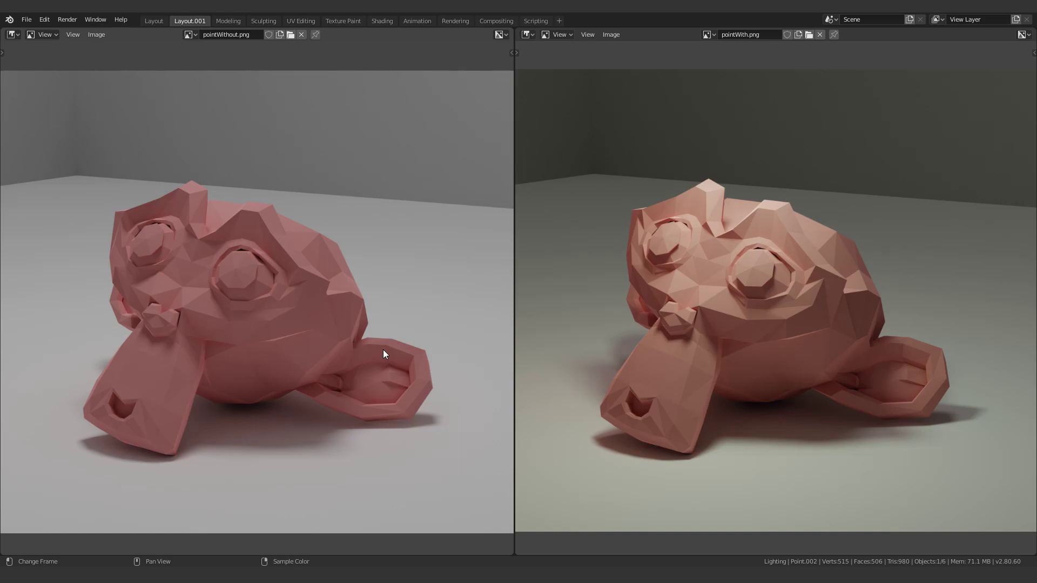
Zoom out and pan the pointWithout.png and pointWith.png renders so both show whole side by side
{"action": "scroll", "coordinate": [335, 227], "scroll_direction": "down", "scroll_amount": 2}
{"action": "scroll", "coordinate": [291, 119], "scroll_direction": "up", "scroll_amount": 5, "text": "shift"}
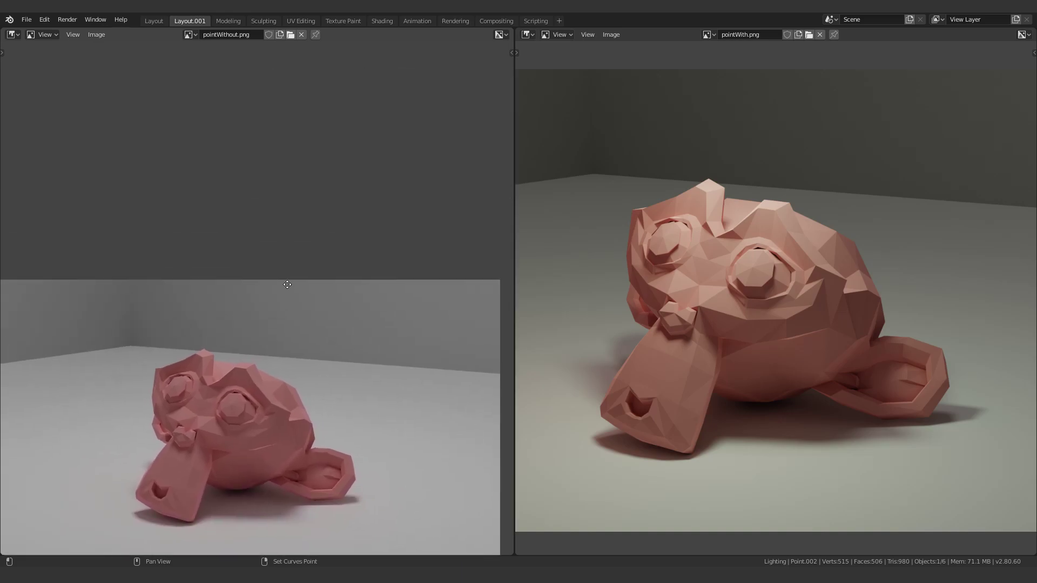
{"action": "scroll", "coordinate": [259, 204], "scroll_direction": "down", "scroll_amount": 2, "text": "shift"}
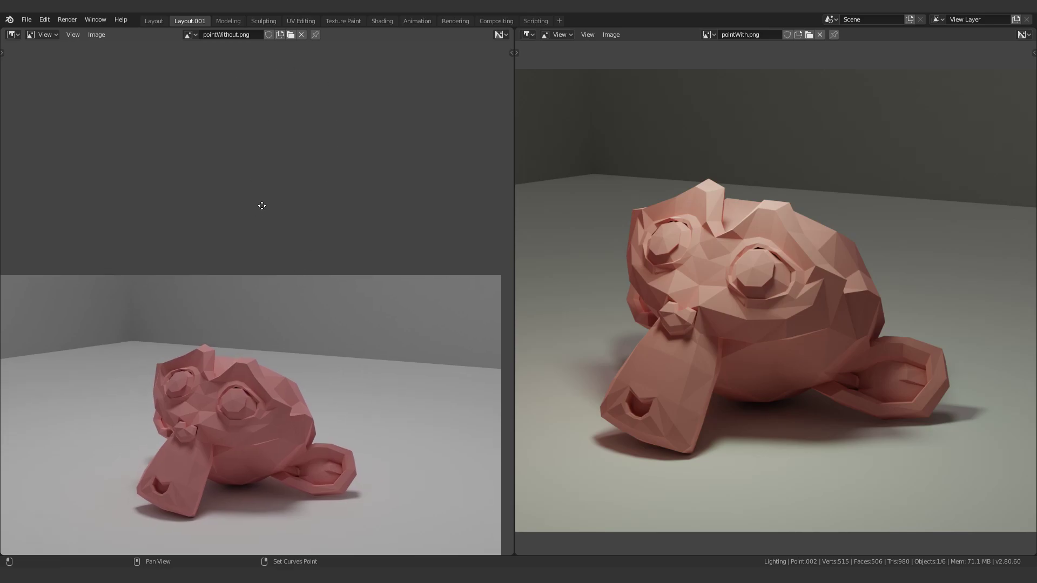
{"action": "scroll", "coordinate": [771, 246], "scroll_direction": "down", "scroll_amount": 1}
{"action": "scroll", "coordinate": [770, 242], "scroll_direction": "down", "scroll_amount": 1}
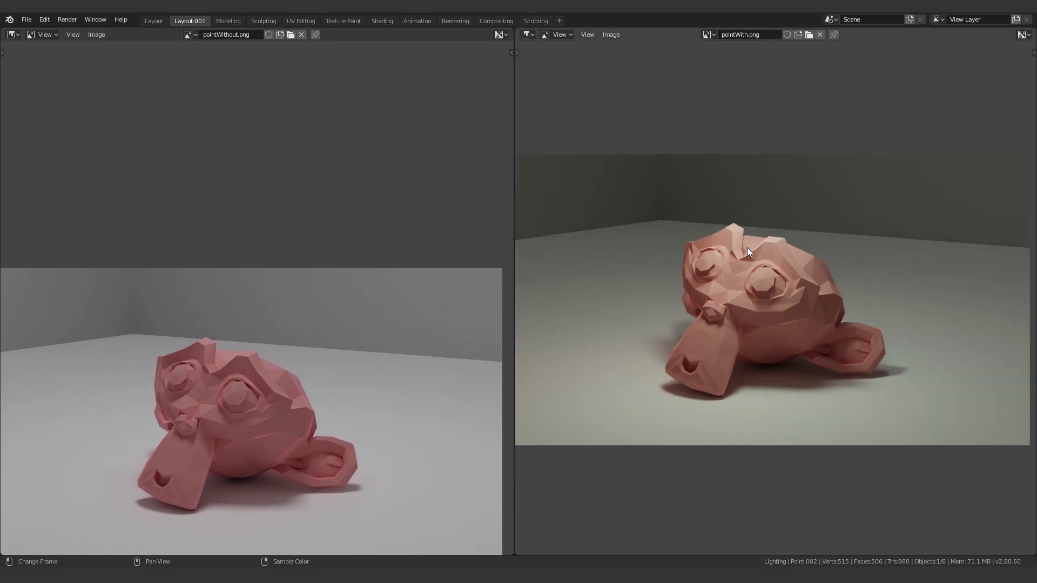
{"action": "middle_click_drag", "start_coordinate": [747, 248], "coordinate": [746, 378]}
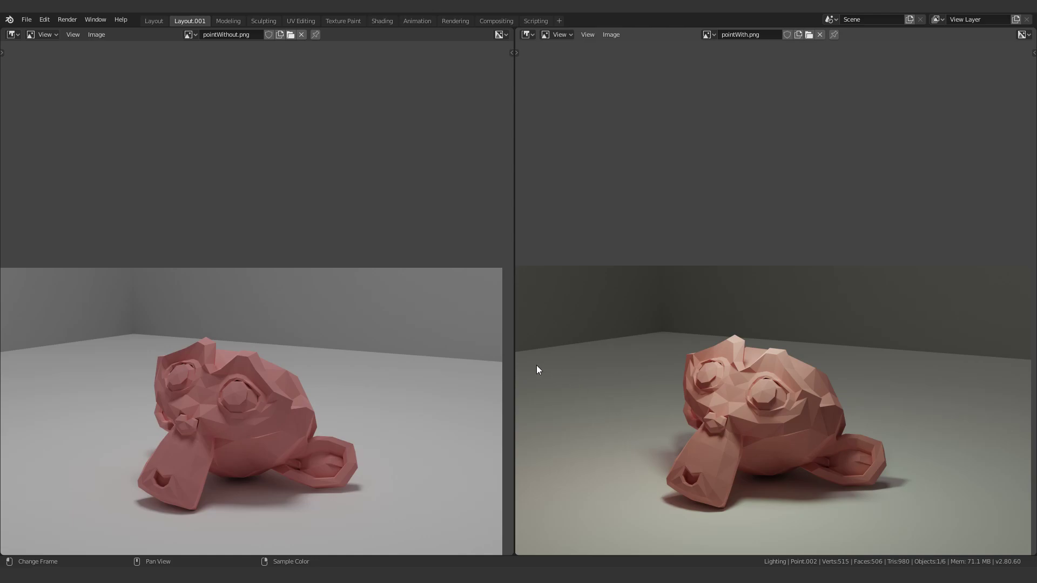
Switch to the Layout workspace and reframe the viewport and rendered preview on Suzanne
{"action": "left_click", "coordinate": [155, 21]}
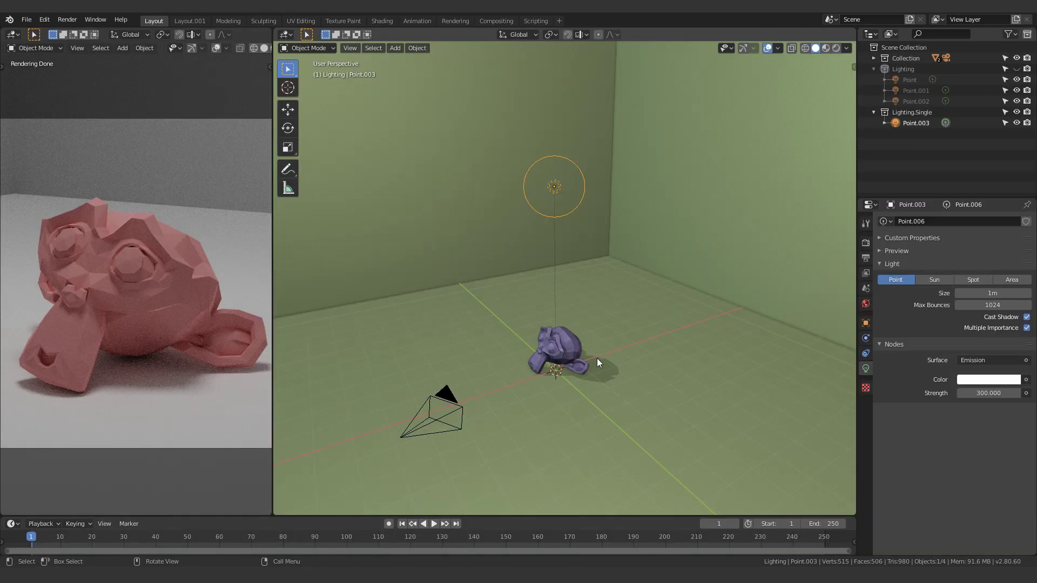
{"action": "middle_click_drag", "start_coordinate": [569, 309], "coordinate": [592, 364], "text": "shift"}
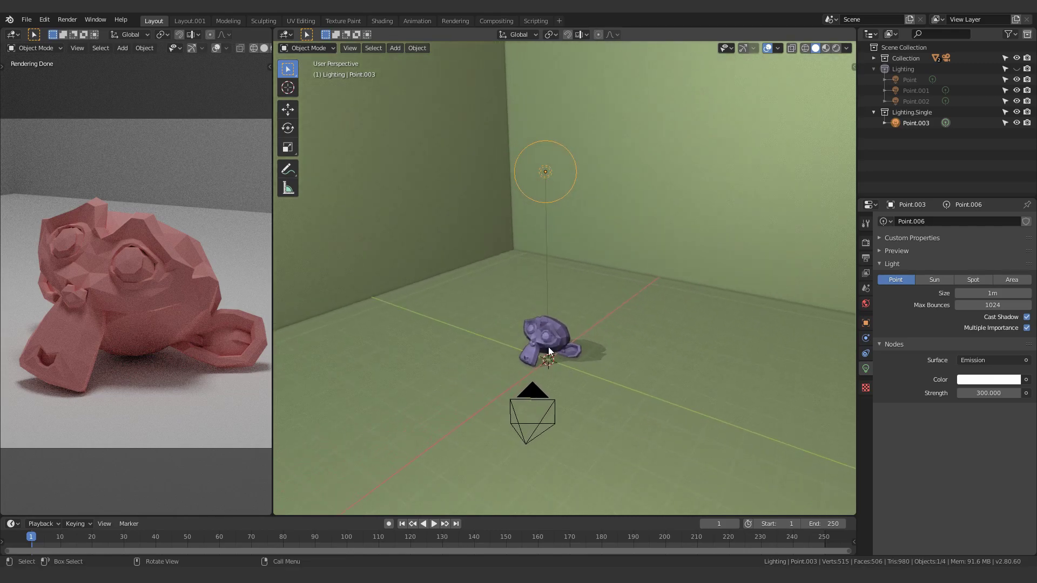
{"action": "middle_click_drag", "start_coordinate": [496, 256], "coordinate": [502, 301]}
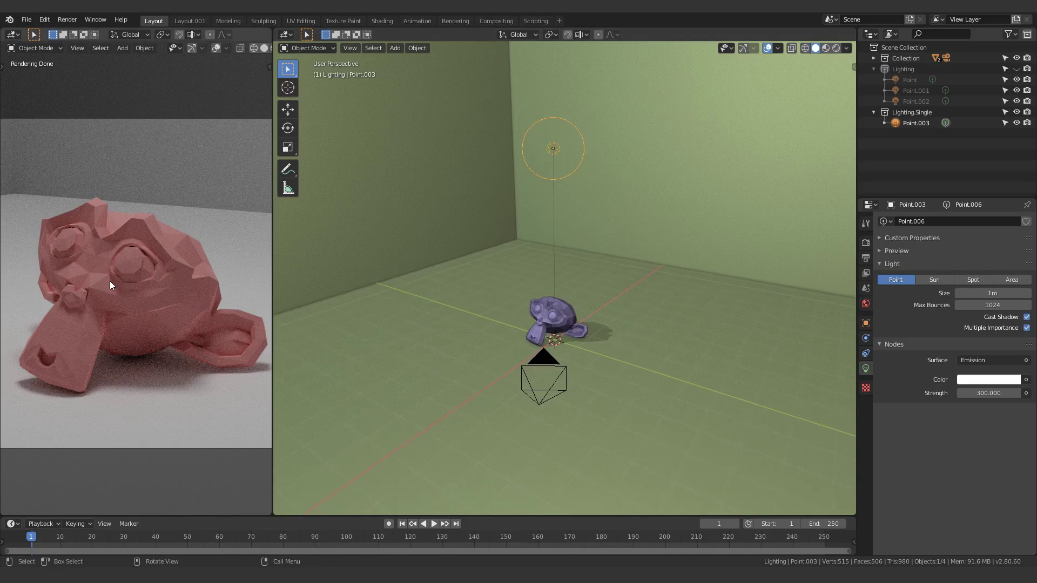
{"action": "mouse_move", "coordinate": [109, 281]}
{"action": "middle_mouse_down"}
{"action": "mouse_move", "coordinate": [102, 293]}
{"action": "mouse_move", "coordinate": [270, 297]}
{"action": "mouse_move", "coordinate": [83, 298]}
{"action": "mouse_move", "coordinate": [137, 297]}
{"action": "mouse_move", "coordinate": [118, 311]}
{"action": "middle_mouse_up"}
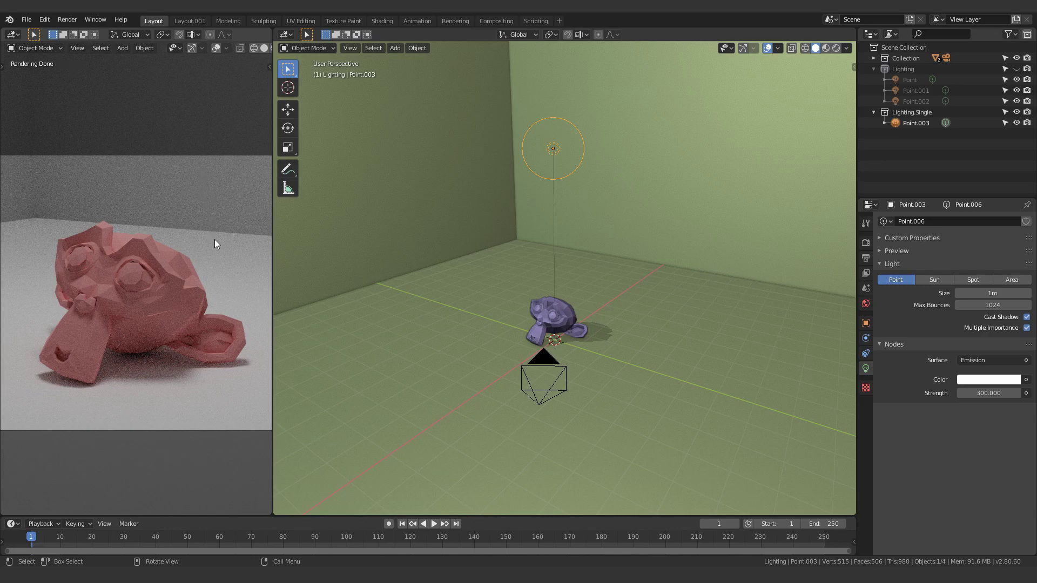
{"action": "scroll", "coordinate": [558, 322], "scroll_direction": "up", "scroll_amount": 3}
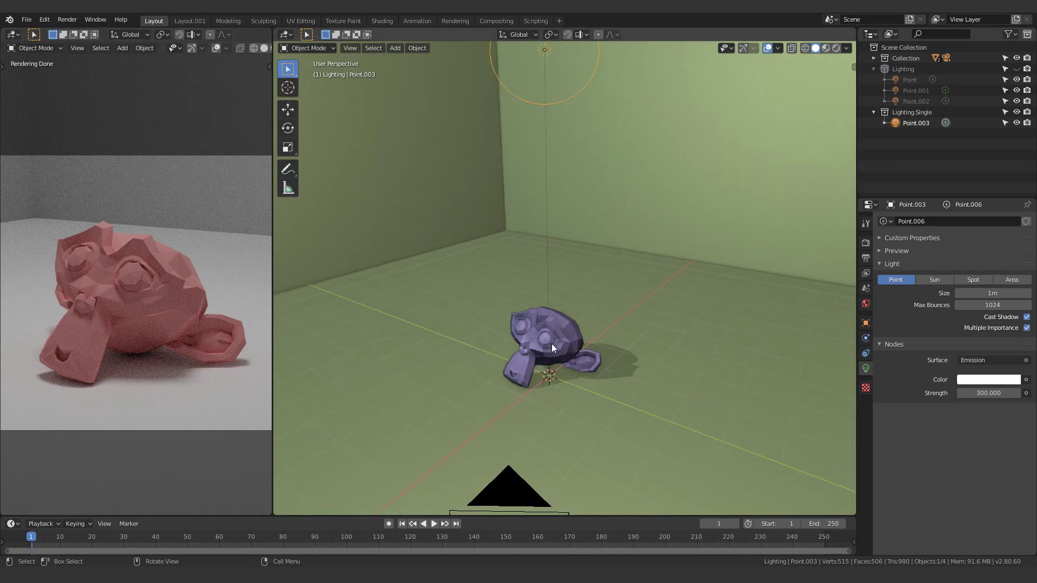
Select Suzanne, then the camera, then the single point light Point.003
{"action": "left_click", "coordinate": [552, 343]}
{"action": "scroll", "coordinate": [648, 372], "scroll_direction": "down", "scroll_amount": 3}
{"action": "mouse_move", "coordinate": [580, 354]}
{"action": "middle_mouse_down"}
{"action": "mouse_move", "coordinate": [578, 383]}
{"action": "mouse_move", "coordinate": [571, 364]}
{"action": "middle_mouse_up"}
{"action": "left_click", "coordinate": [572, 366]}
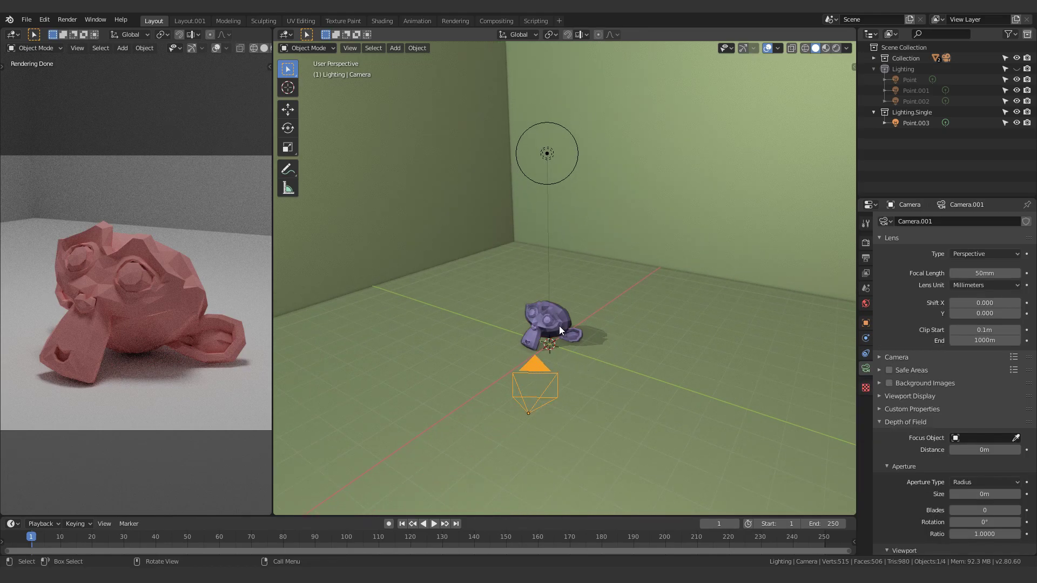
{"action": "left_click", "coordinate": [550, 155]}
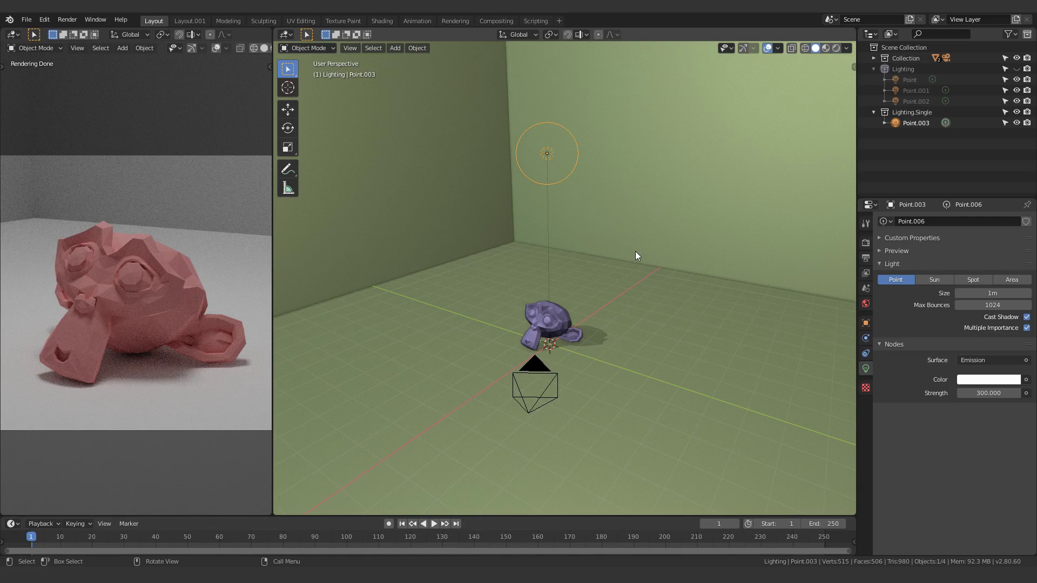
{"action": "middle_click_drag", "start_coordinate": [635, 251], "coordinate": [598, 236]}
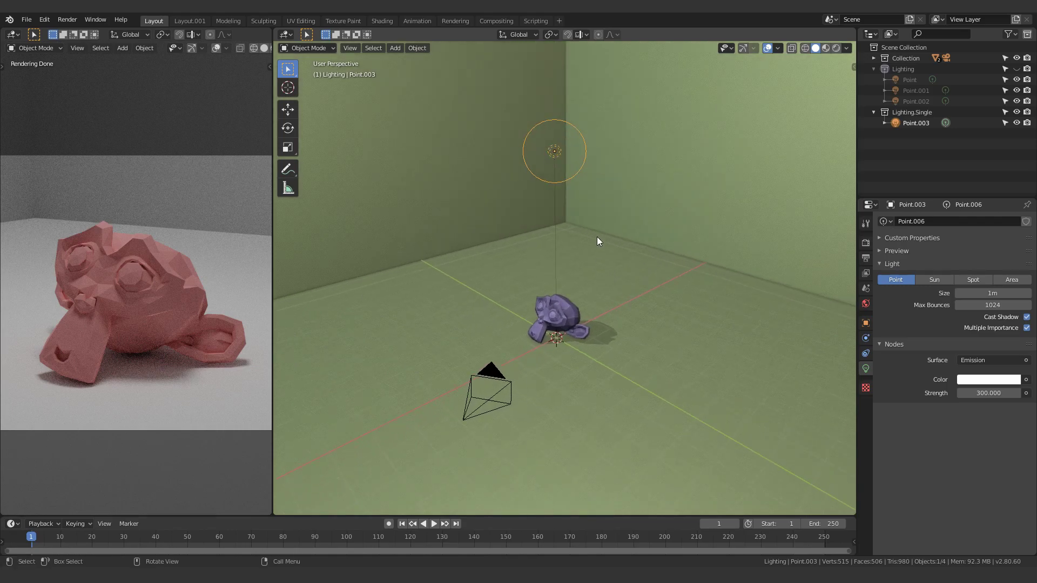
In top view, move Point.003 above the camera, below Suzanne, then to Suzanne's right
{"action": "key", "text": "KP_7"}
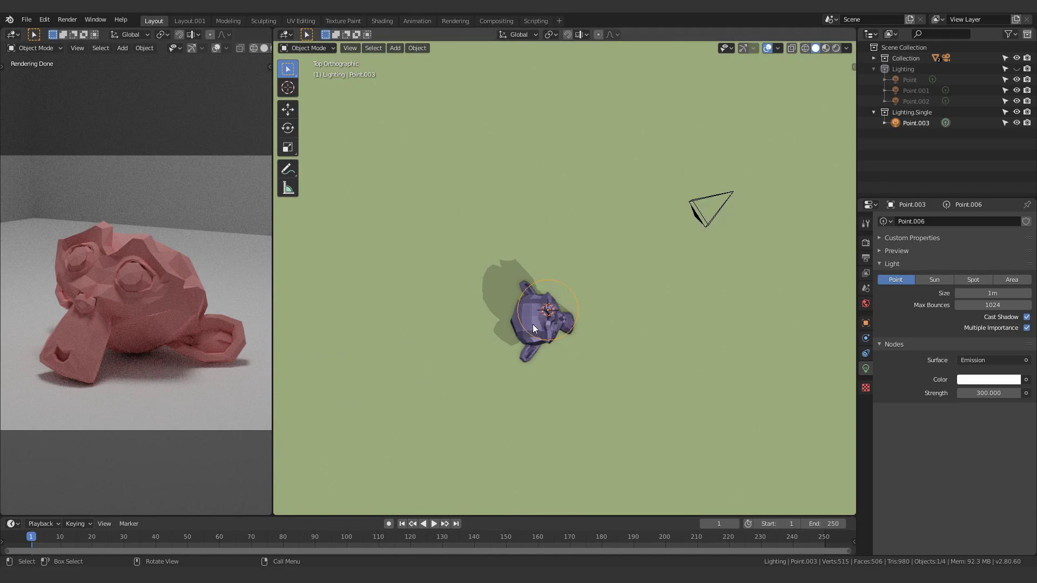
{"action": "left_click_drag", "start_coordinate": [558, 306], "coordinate": [773, 178]}
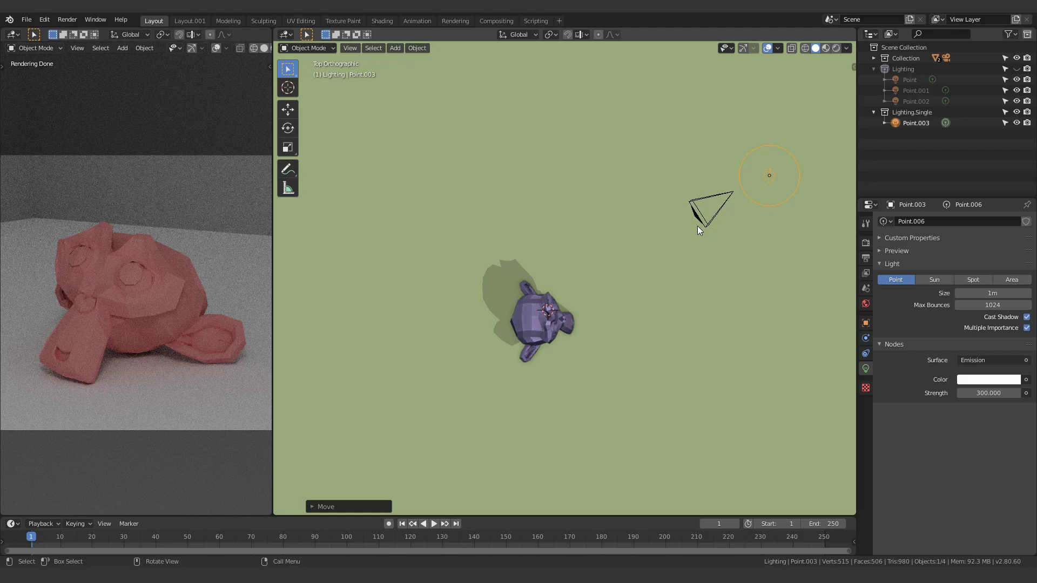
{"action": "left_click_drag", "start_coordinate": [776, 182], "coordinate": [474, 393]}
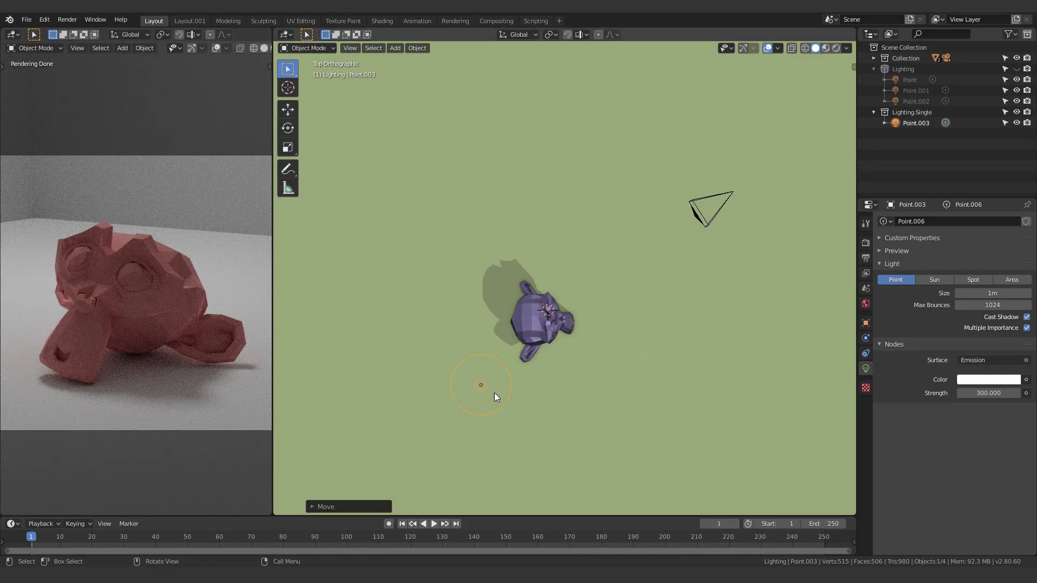
{"action": "left_click_drag", "start_coordinate": [493, 395], "coordinate": [666, 300]}
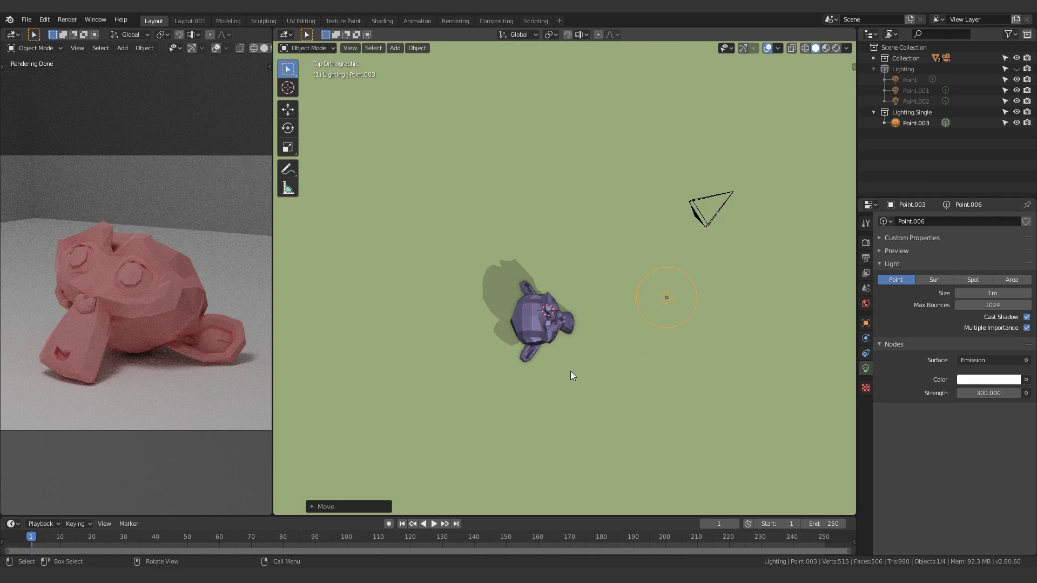
Undo the moves to return Point.003 to Suzanne's centre and orbit back to perspective
{"action": "key", "text": "ctrl+z"}
{"action": "key", "text": "ctrl+z"}
{"action": "key", "text": "ctrl+z"}
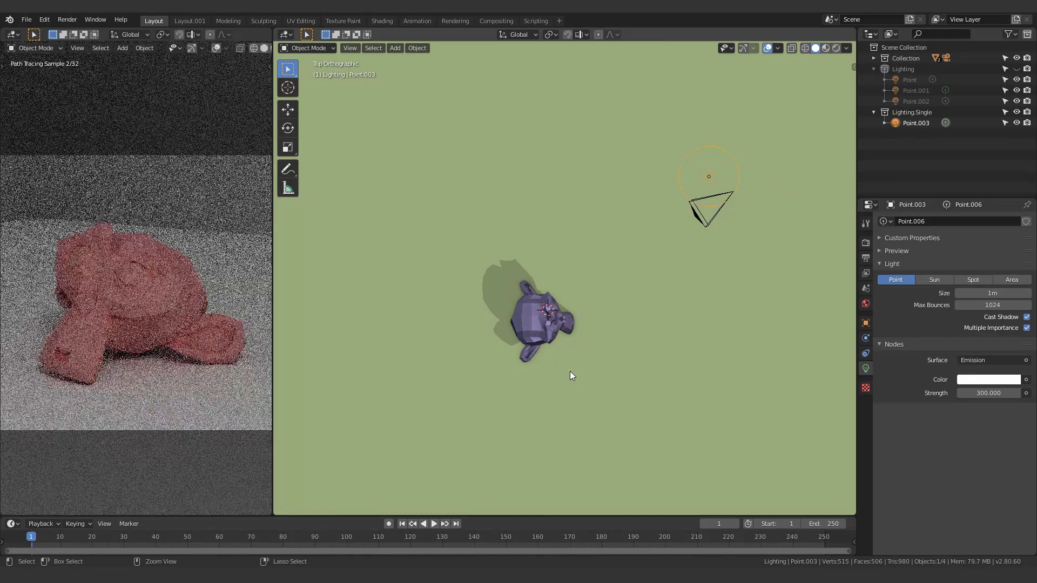
{"action": "key", "text": "ctrl+z"}
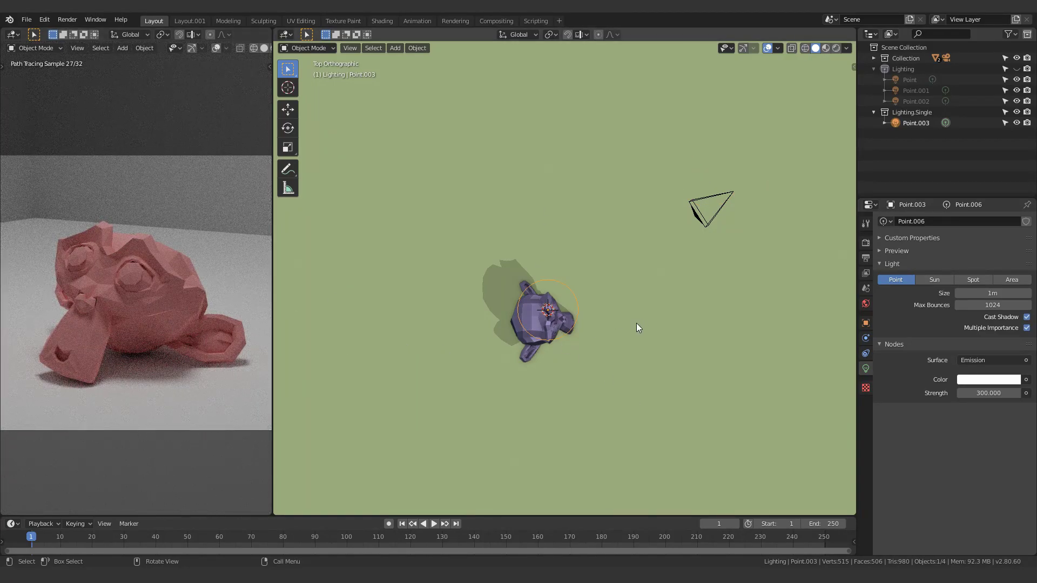
{"action": "middle_click_drag", "start_coordinate": [701, 341], "coordinate": [540, 281]}
Hide the Lighting.Single collection and inspect the Point.002, Point.001 and Point lights
{"action": "left_click", "coordinate": [1017, 112]}
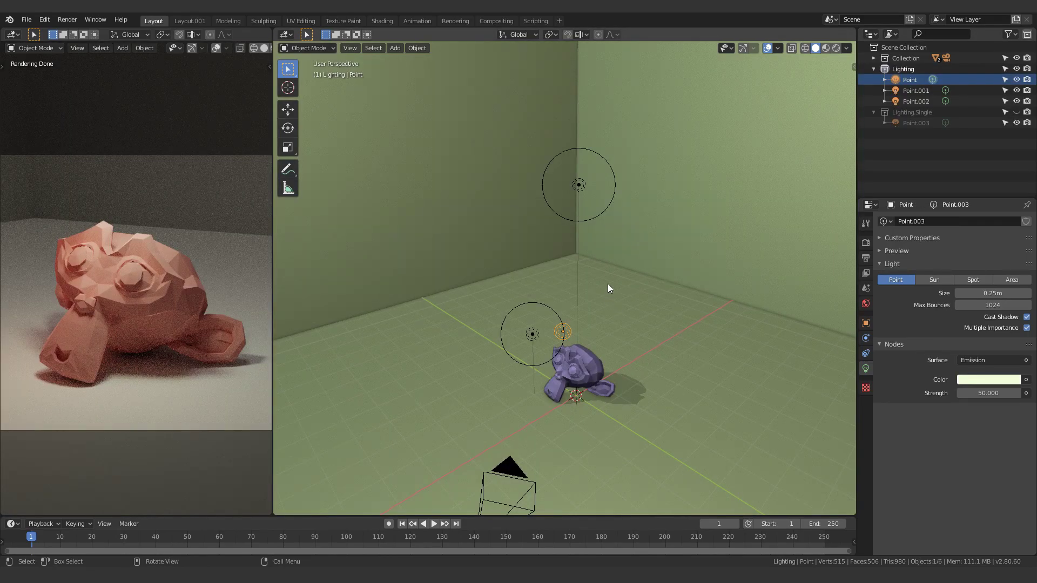
{"action": "left_click", "coordinate": [913, 101]}
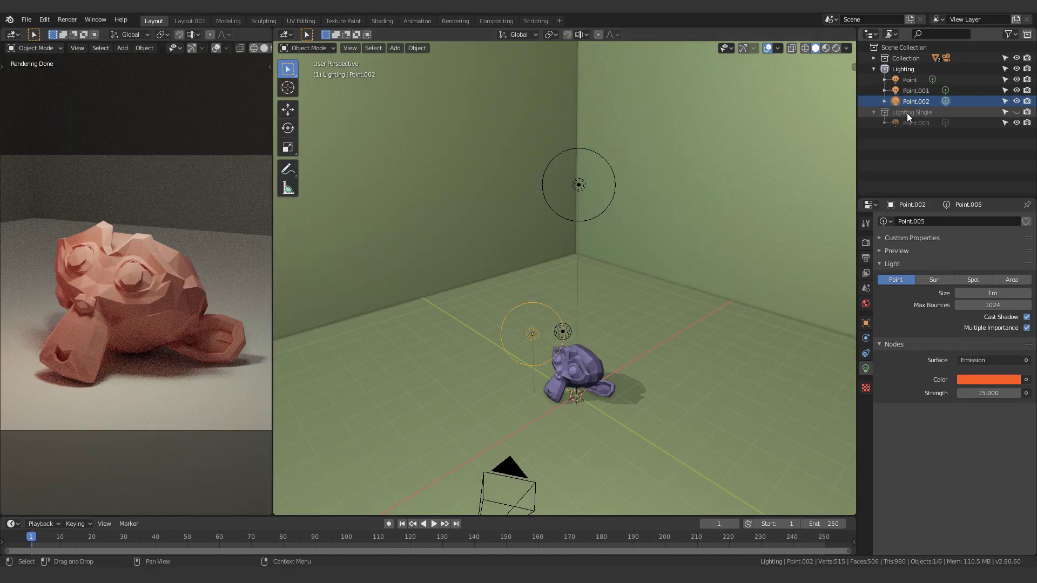
{"action": "left_click", "coordinate": [912, 91]}
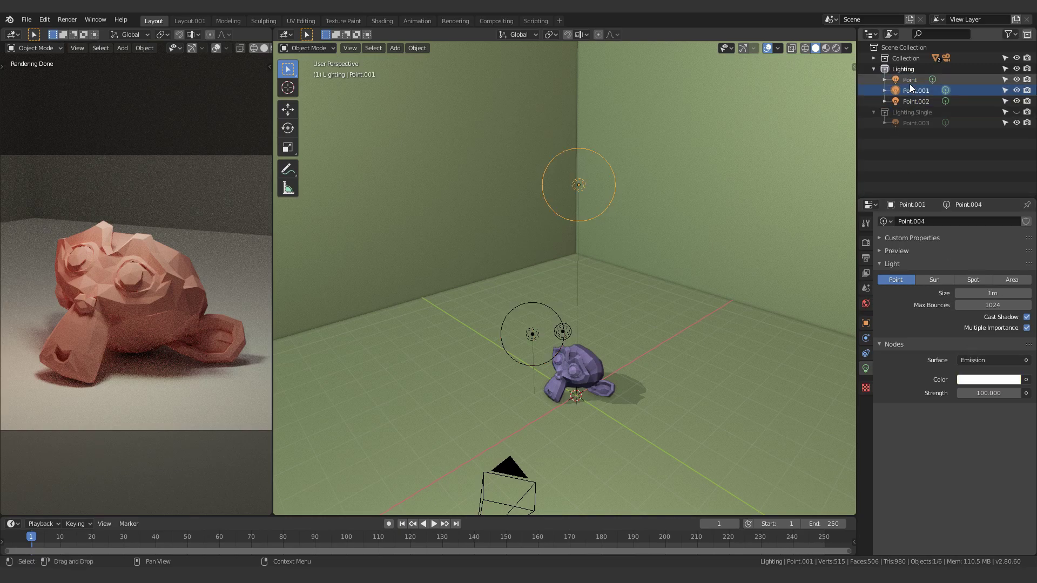
{"action": "left_click", "coordinate": [913, 80]}
Duplicate the Lighting collection as a backup and hide the Lighting.001 copy
{"action": "left_click", "coordinate": [917, 101]}
{"action": "right_click", "coordinate": [902, 70]}
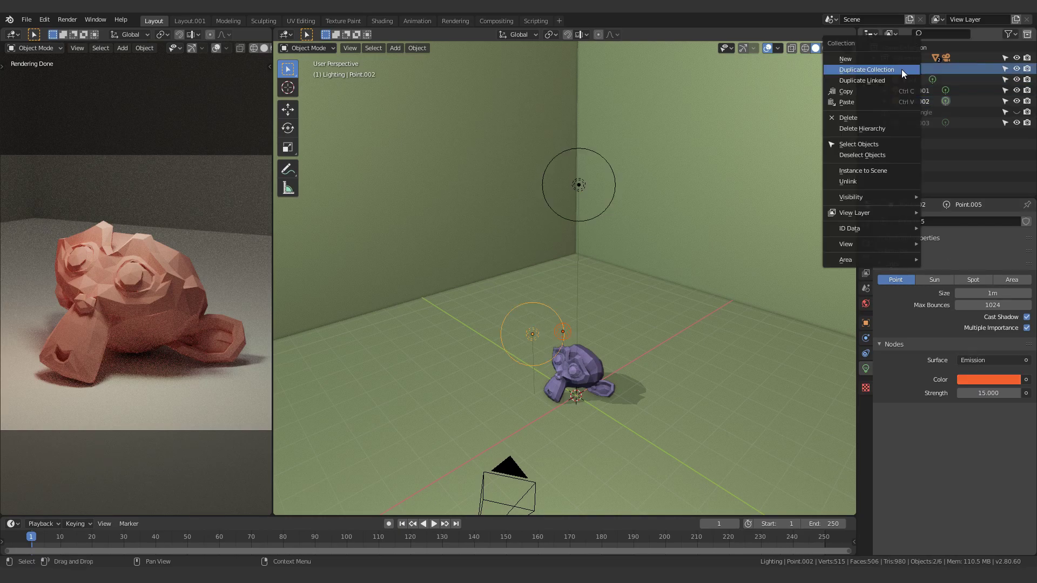
{"action": "left_click", "coordinate": [879, 70]}
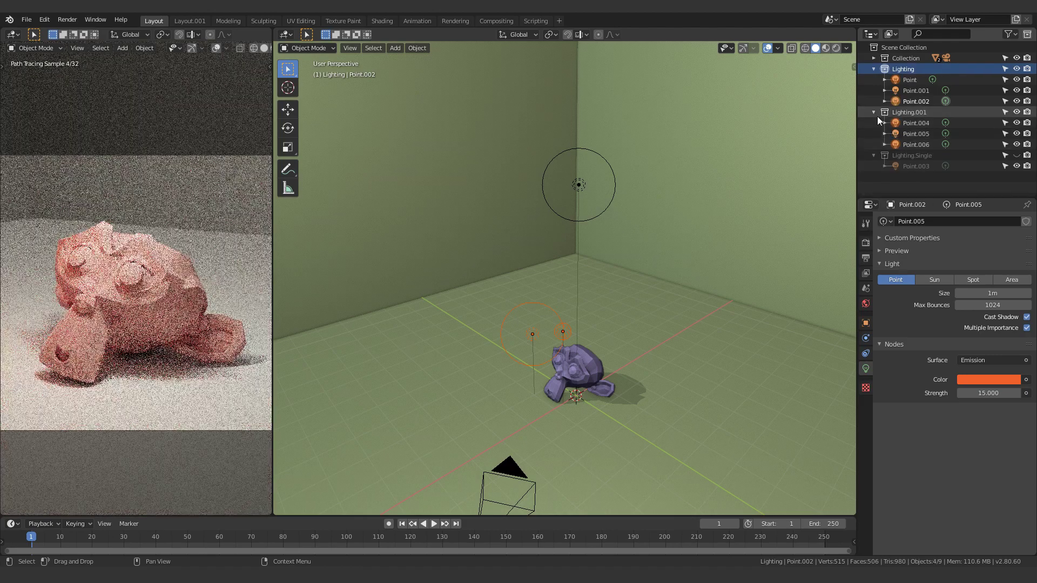
{"action": "left_click", "coordinate": [1015, 112]}
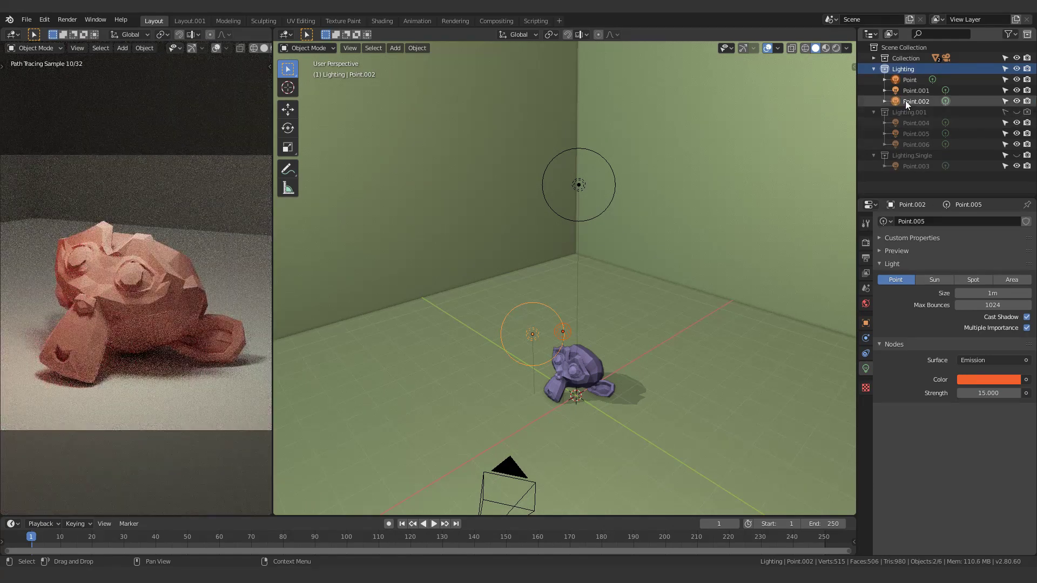
Set the Point light's colour to white using RGB values
{"action": "left_click", "coordinate": [906, 101]}
{"action": "left_click", "coordinate": [912, 81]}
{"action": "left_click", "coordinate": [984, 380]}
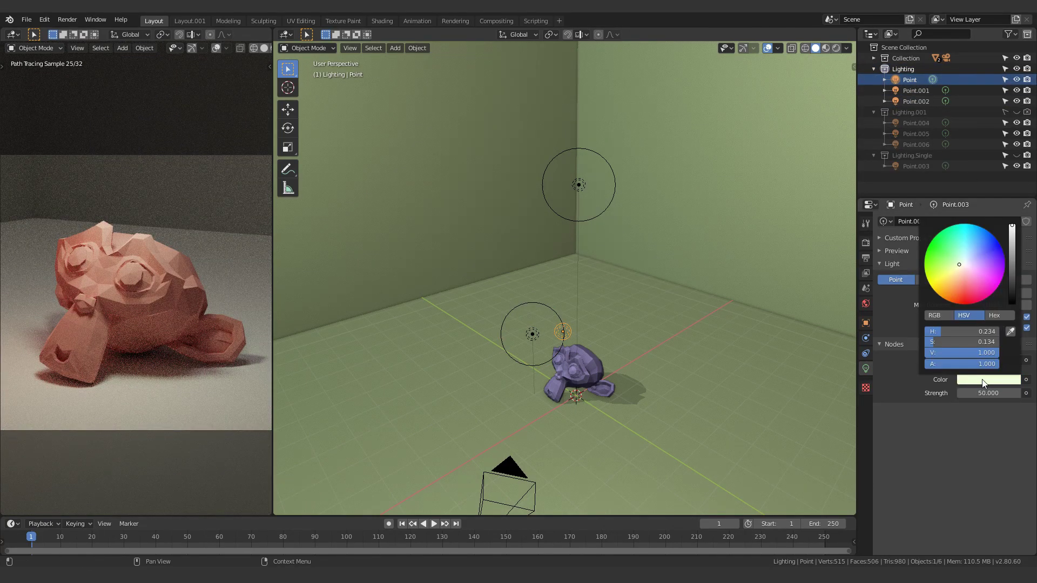
{"action": "left_click", "coordinate": [948, 315]}
{"action": "left_click_drag", "start_coordinate": [951, 352], "coordinate": [974, 351]}
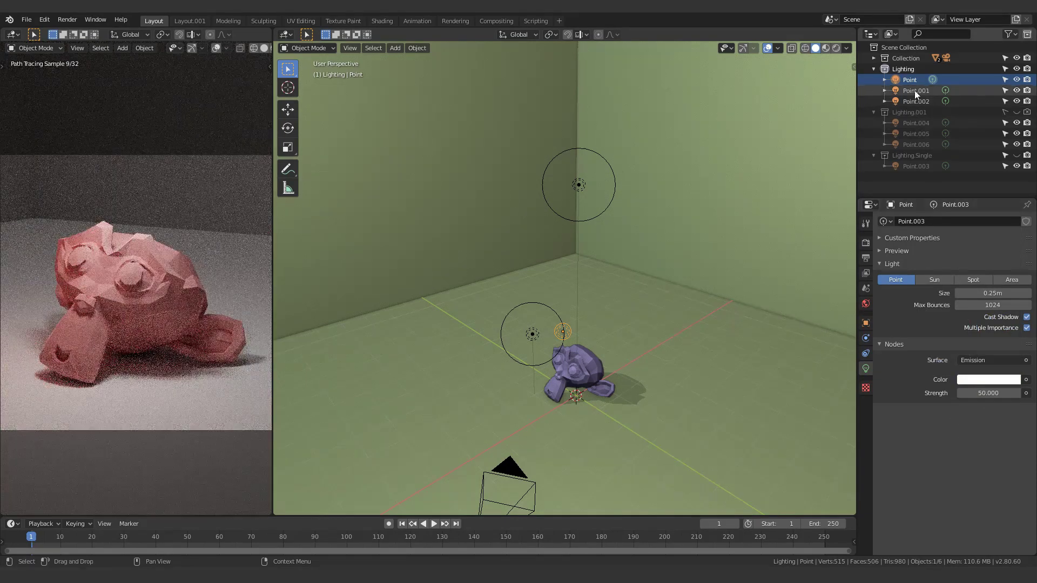
Change the orange Point.002 light to white by raising green and blue to 1.000
{"action": "left_click", "coordinate": [915, 91]}
{"action": "left_click", "coordinate": [915, 101]}
{"action": "left_click", "coordinate": [966, 380]}
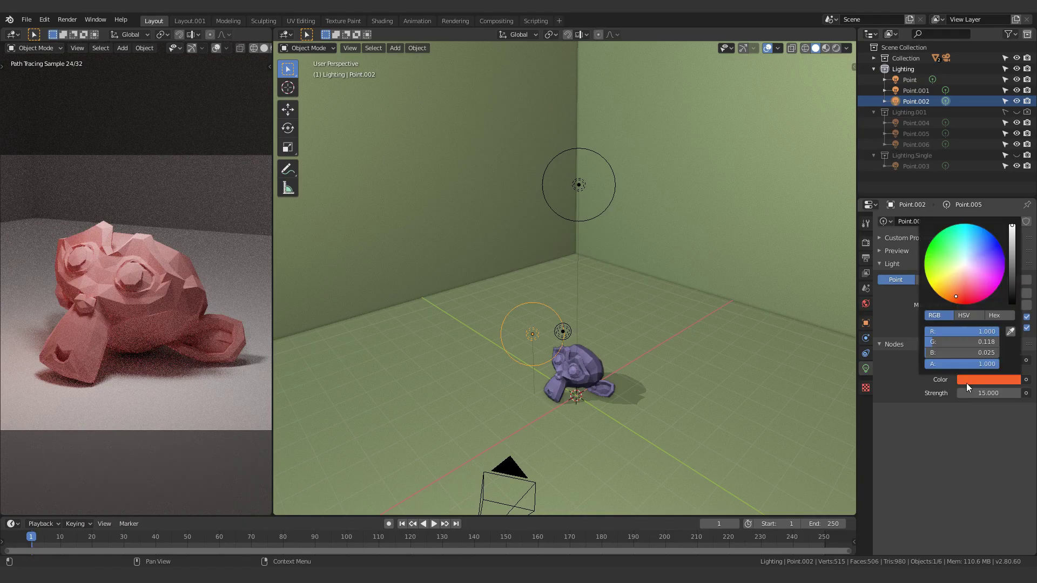
{"action": "left_click_drag", "start_coordinate": [959, 337], "coordinate": [999, 340]}
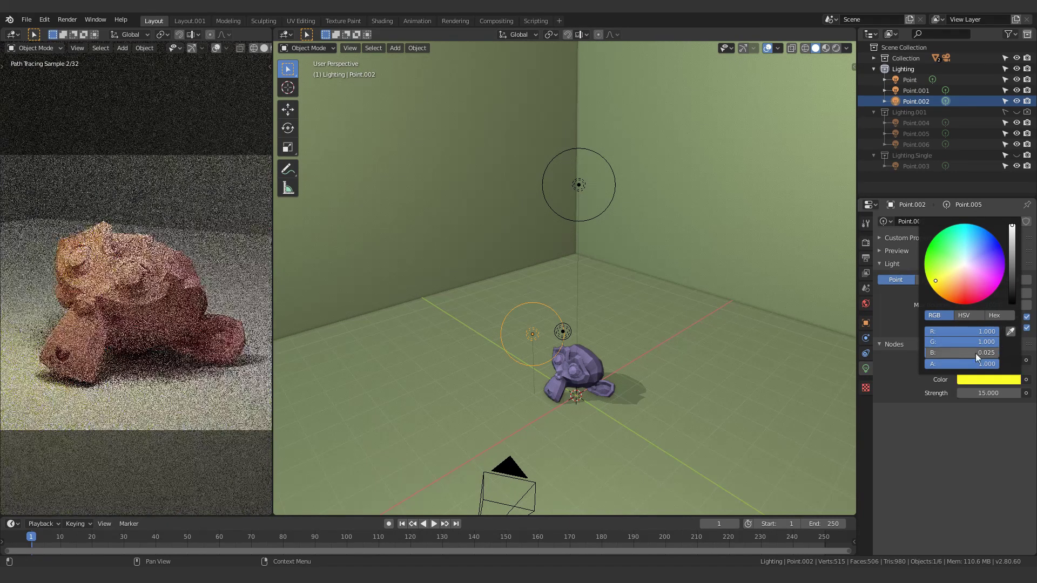
{"action": "left_click_drag", "start_coordinate": [941, 354], "coordinate": [1001, 358]}
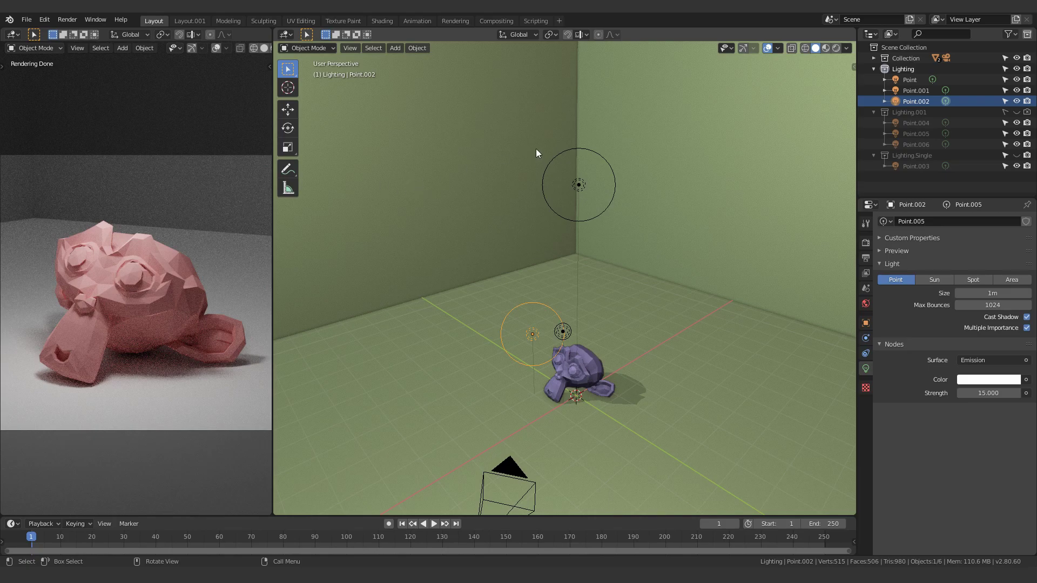
Select Point.001, check Point.003's settings and toggle Lighting.Single's visibility off again
{"action": "left_click", "coordinate": [578, 186]}
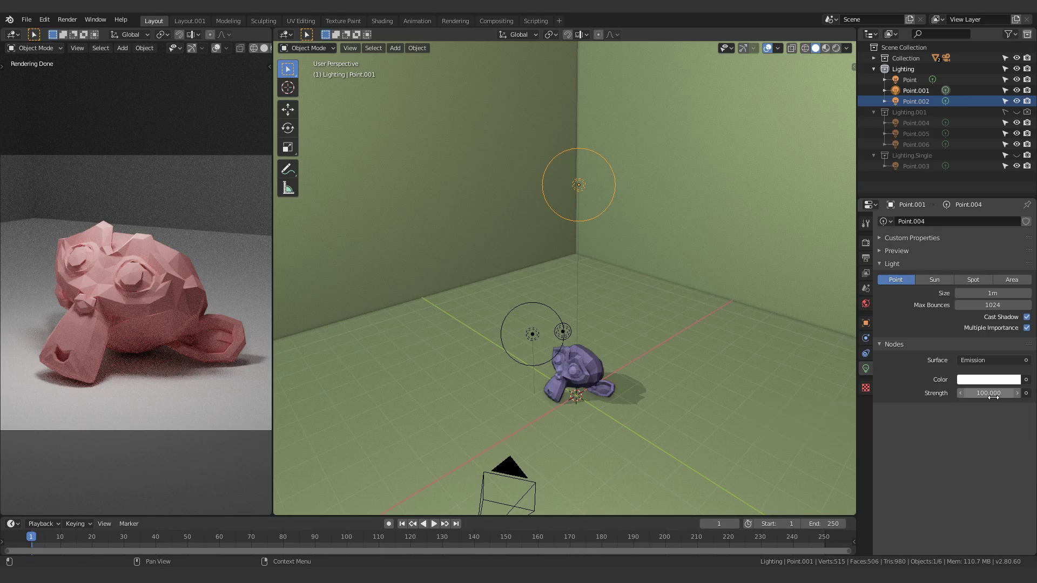
{"action": "left_click", "coordinate": [916, 166]}
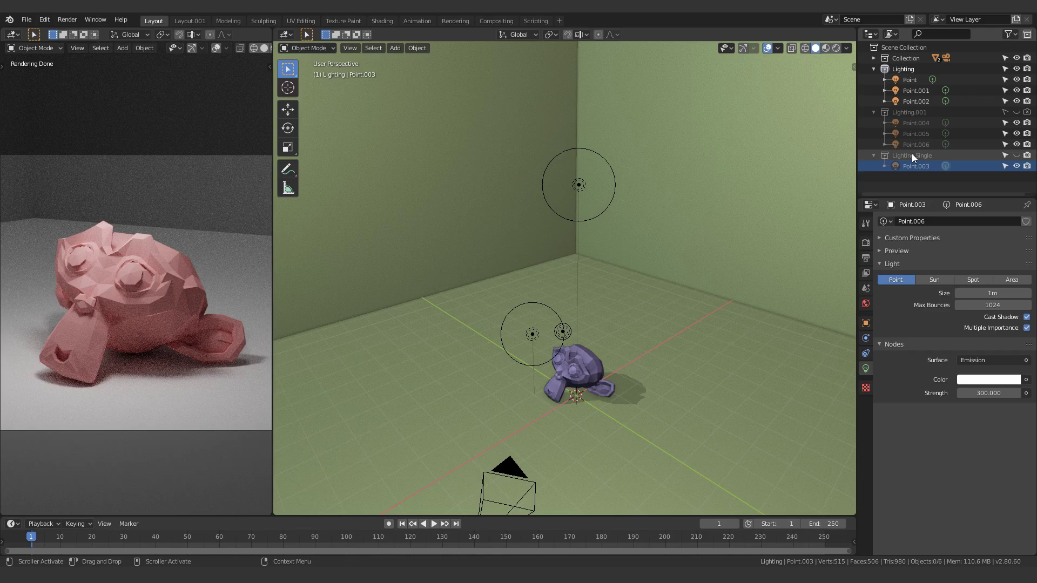
{"action": "left_click", "coordinate": [1017, 156]}
{"action": "left_click", "coordinate": [1017, 156]}
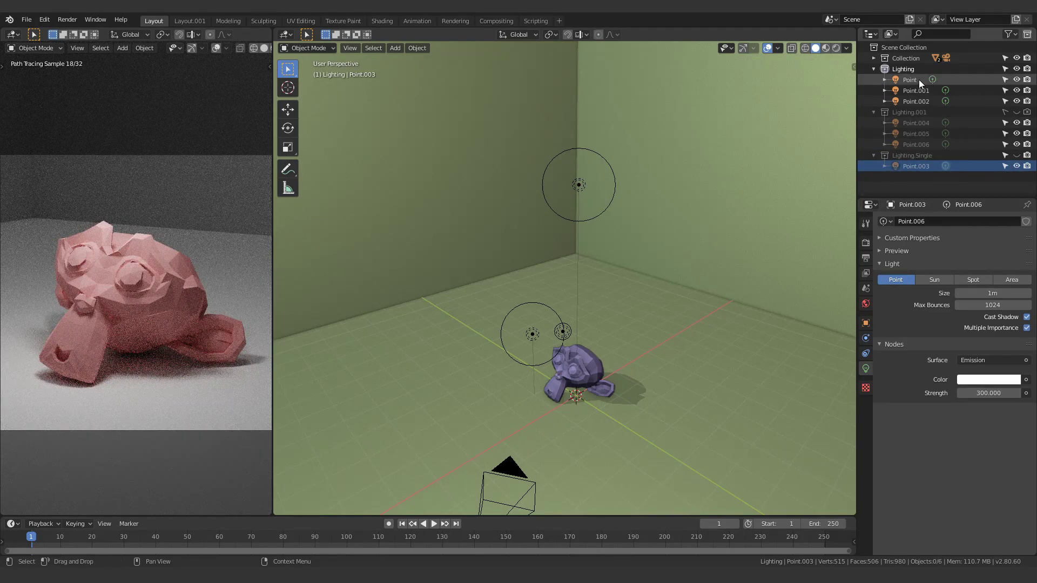
Set the upper light Point.001's strength to 0 and reframe the view on the lights
{"action": "left_click", "coordinate": [577, 184]}
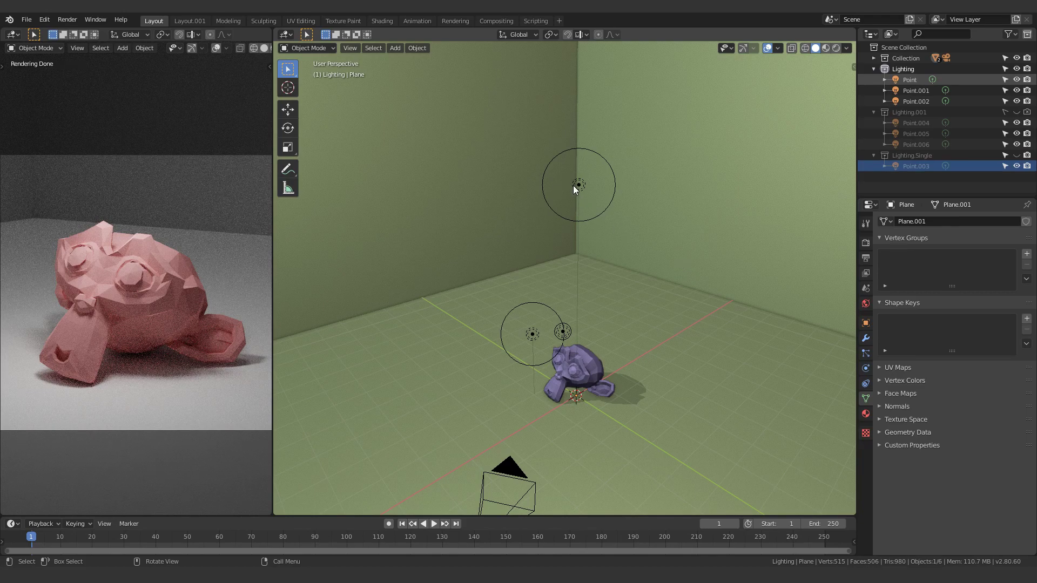
{"action": "left_click", "coordinate": [577, 187]}
{"action": "scroll", "coordinate": [574, 190], "scroll_direction": "up", "scroll_amount": 1}
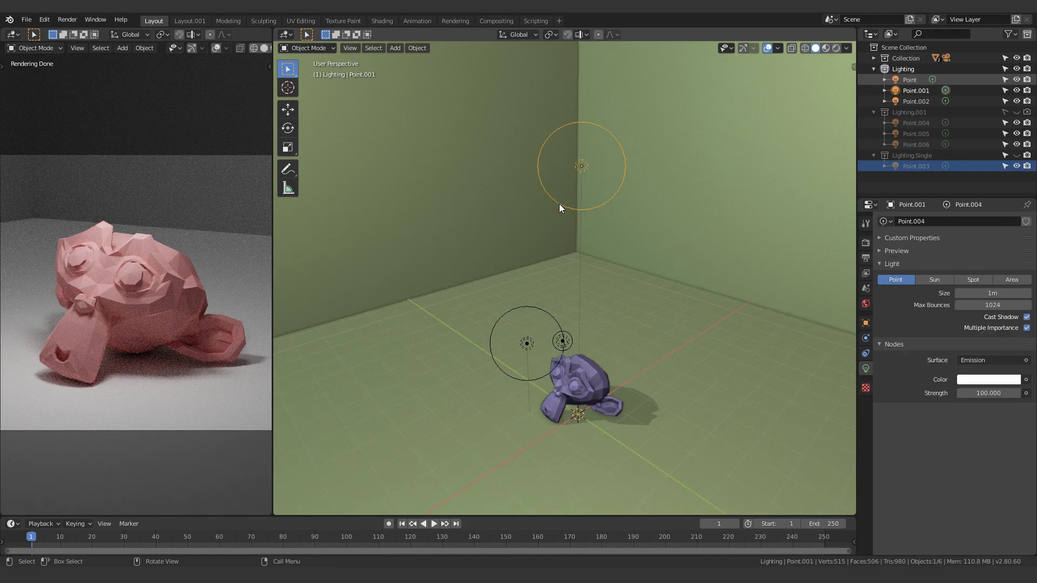
{"action": "middle_click_drag", "start_coordinate": [617, 231], "coordinate": [609, 225]}
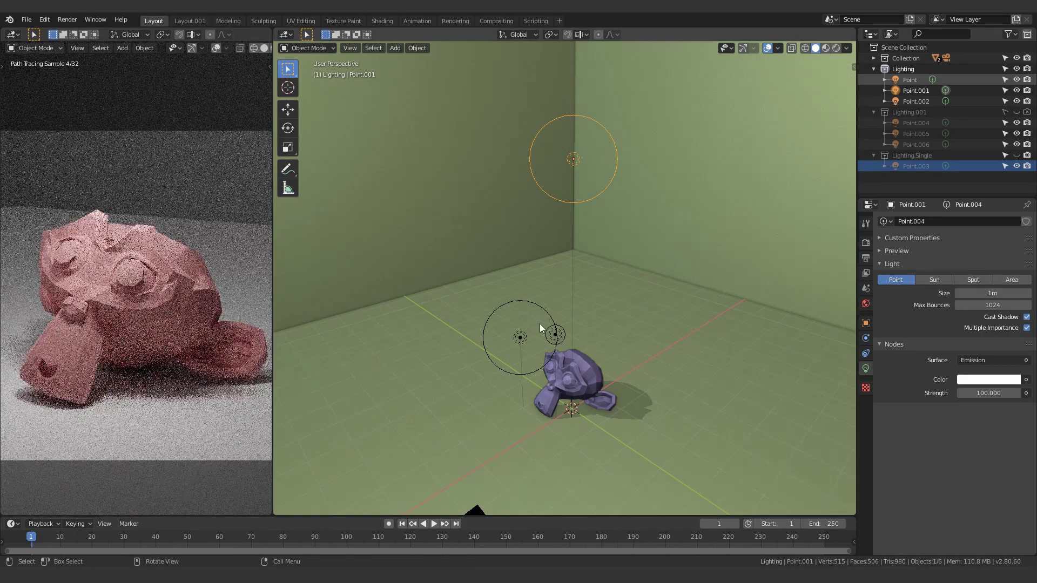
{"action": "scroll", "coordinate": [163, 329], "scroll_direction": "down", "scroll_amount": 2}
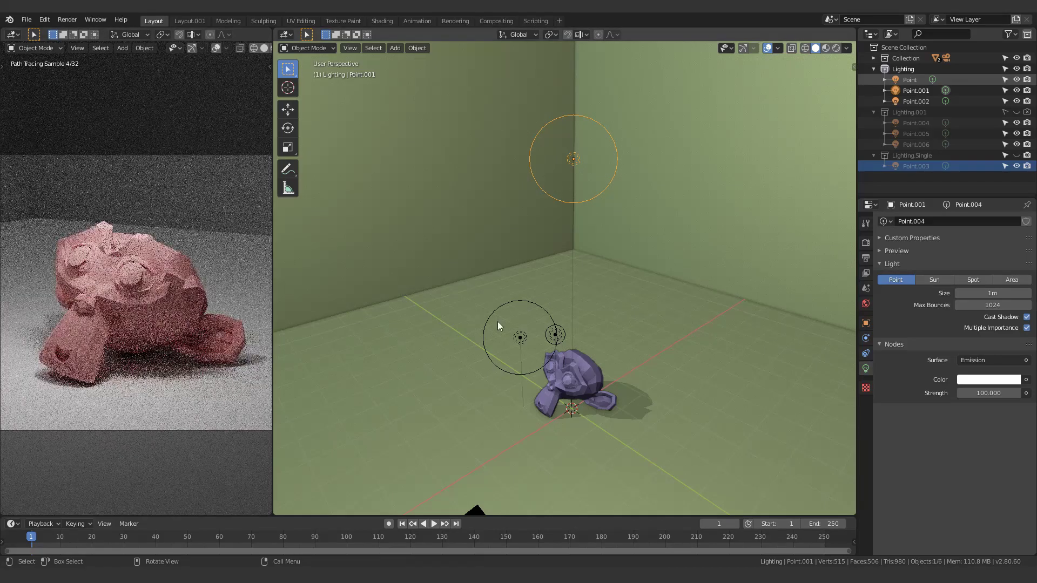
{"action": "left_click", "coordinate": [984, 392]}
{"action": "type", "text": "1"}
{"action": "key", "text": "Return"}
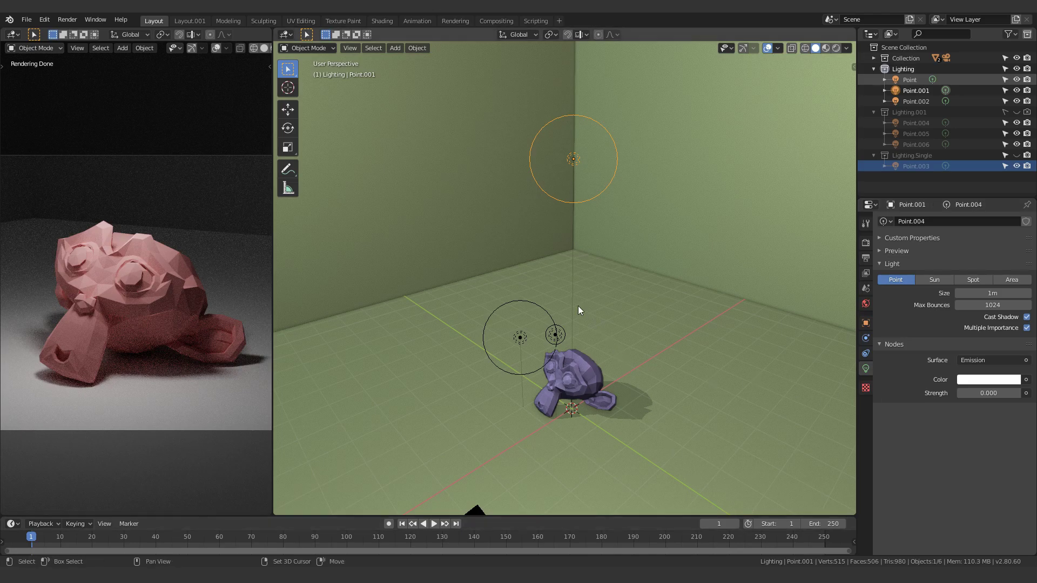
{"action": "middle_click_drag", "start_coordinate": [578, 306], "coordinate": [565, 324]}
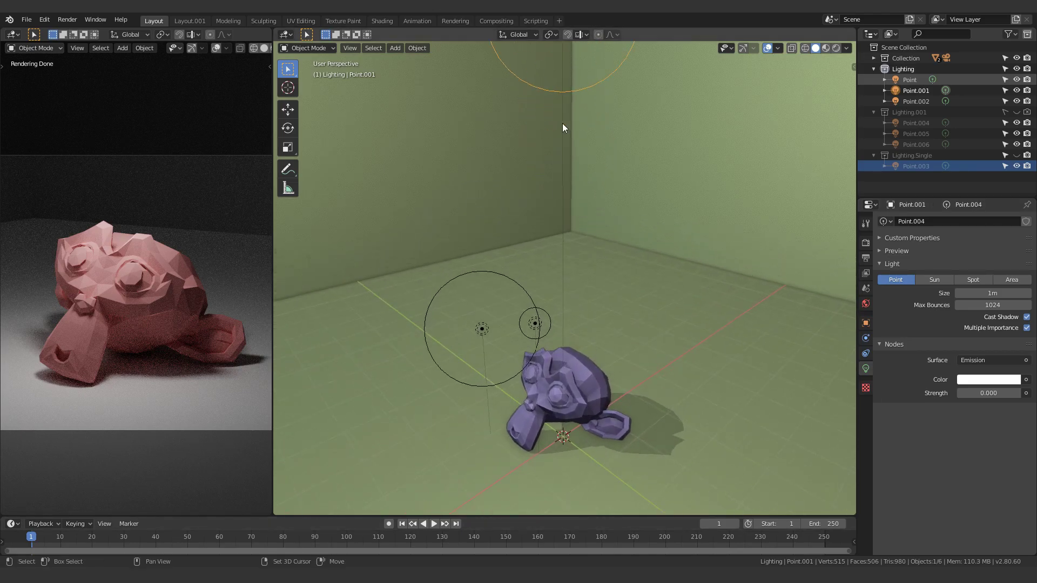
{"action": "middle_click_drag", "start_coordinate": [562, 123], "coordinate": [570, 154], "text": "shift"}
{"action": "middle_click_drag", "start_coordinate": [595, 320], "coordinate": [554, 67], "text": "shift"}
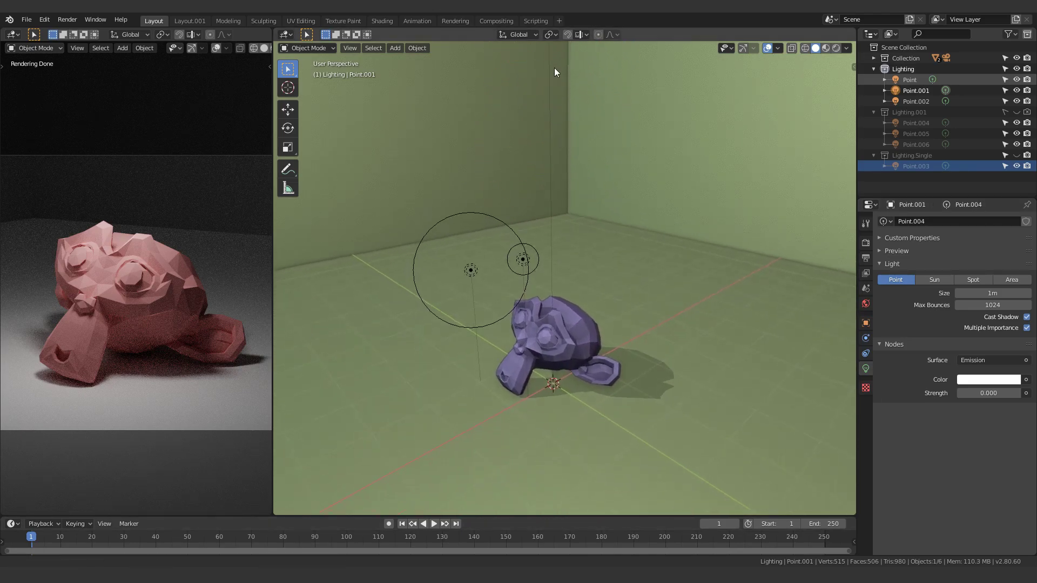
{"action": "middle_click_drag", "start_coordinate": [475, 266], "coordinate": [578, 225], "text": "shift"}
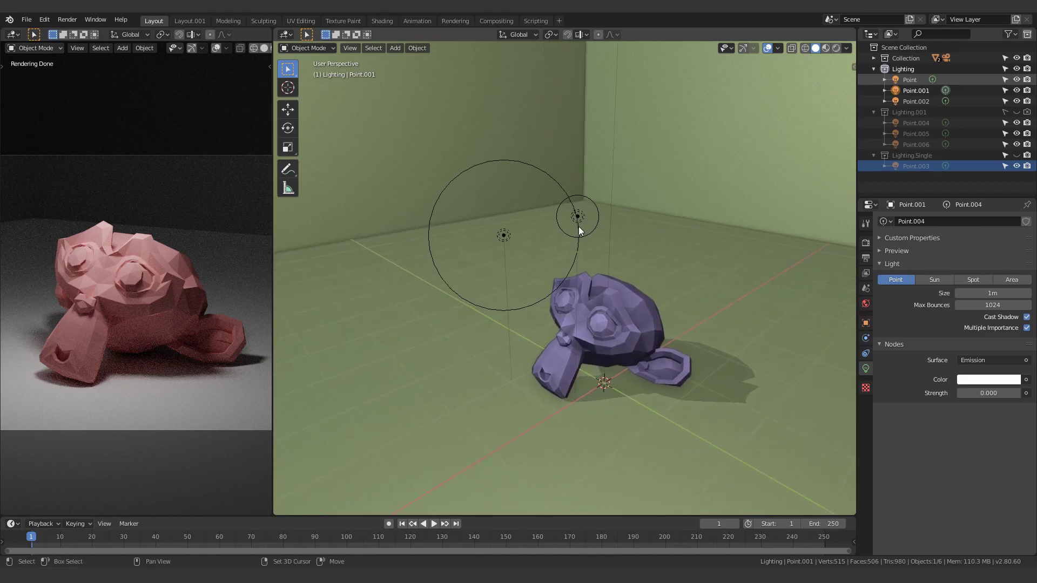
{"action": "left_click", "coordinate": [503, 235]}
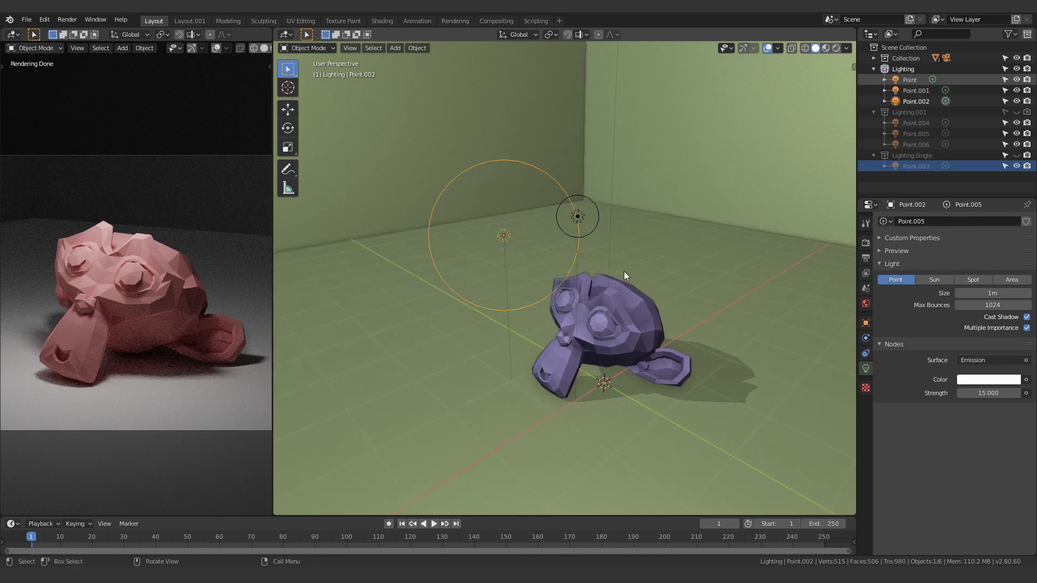
{"action": "key", "text": "h"}
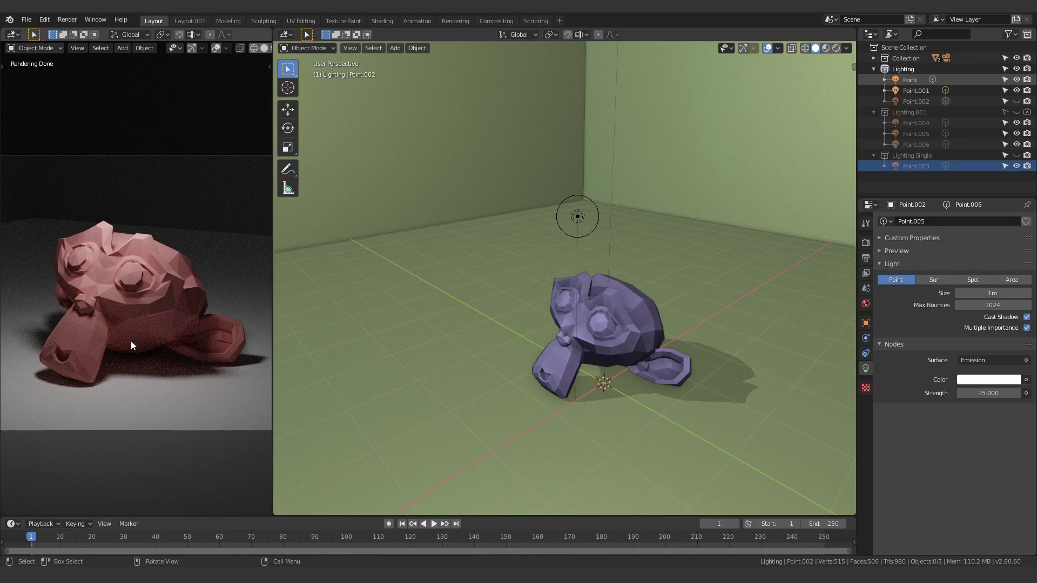
{"action": "key", "text": "alt+h"}
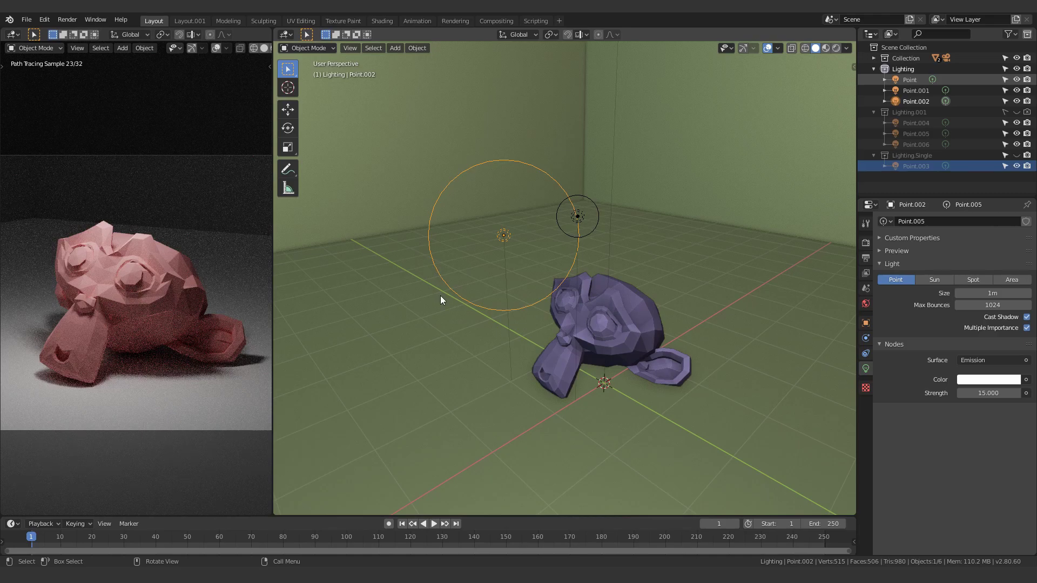
{"action": "middle_click_drag", "start_coordinate": [600, 382], "coordinate": [563, 228], "text": "shift"}
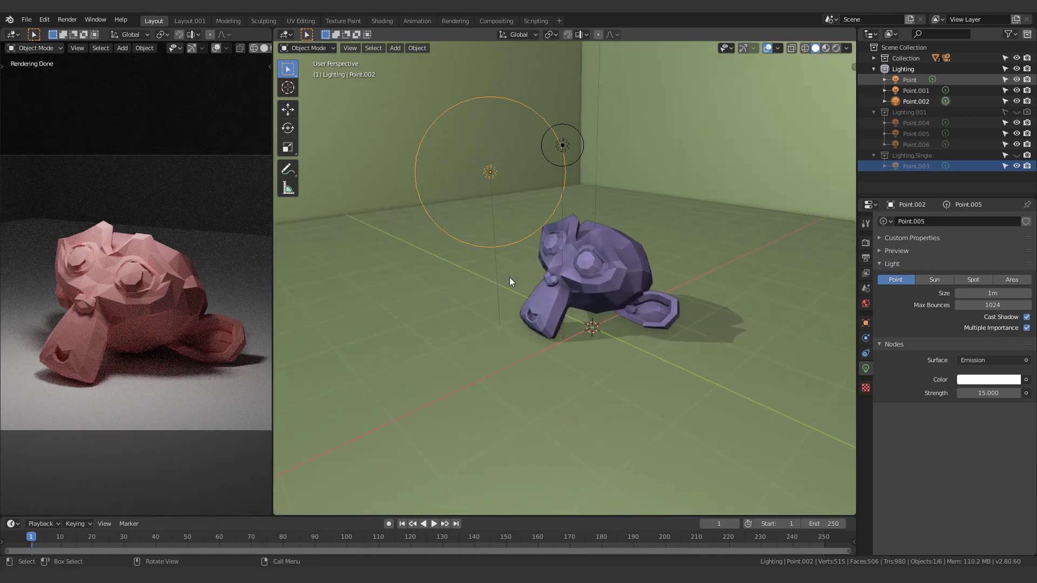
{"action": "middle_click_drag", "start_coordinate": [510, 277], "coordinate": [513, 245]}
{"action": "key", "text": "g"}
{"action": "key", "text": "z"}
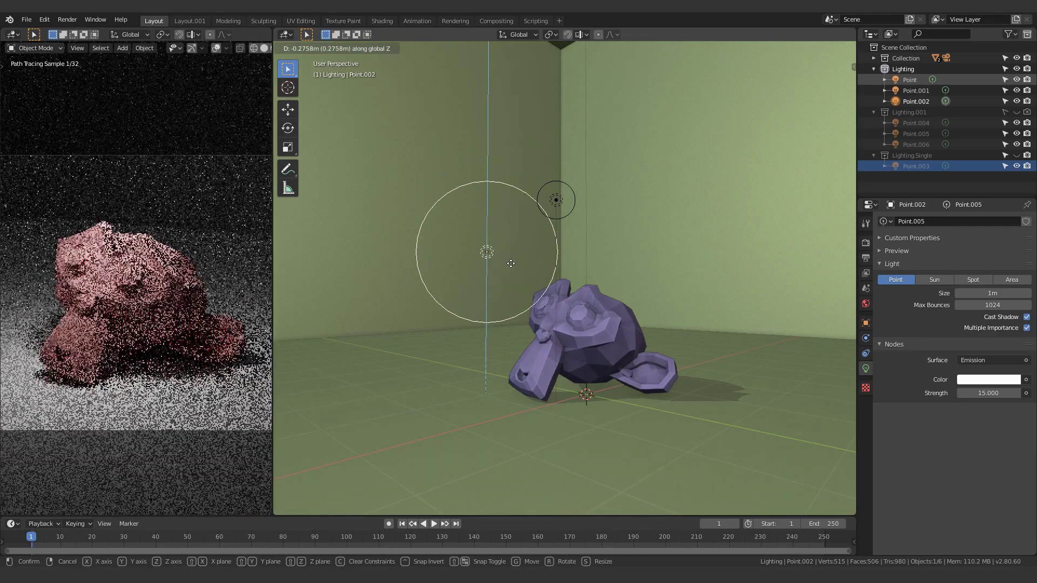
{"action": "right_click", "coordinate": [513, 306]}
{"action": "middle_click_drag", "start_coordinate": [575, 268], "coordinate": [550, 293]}
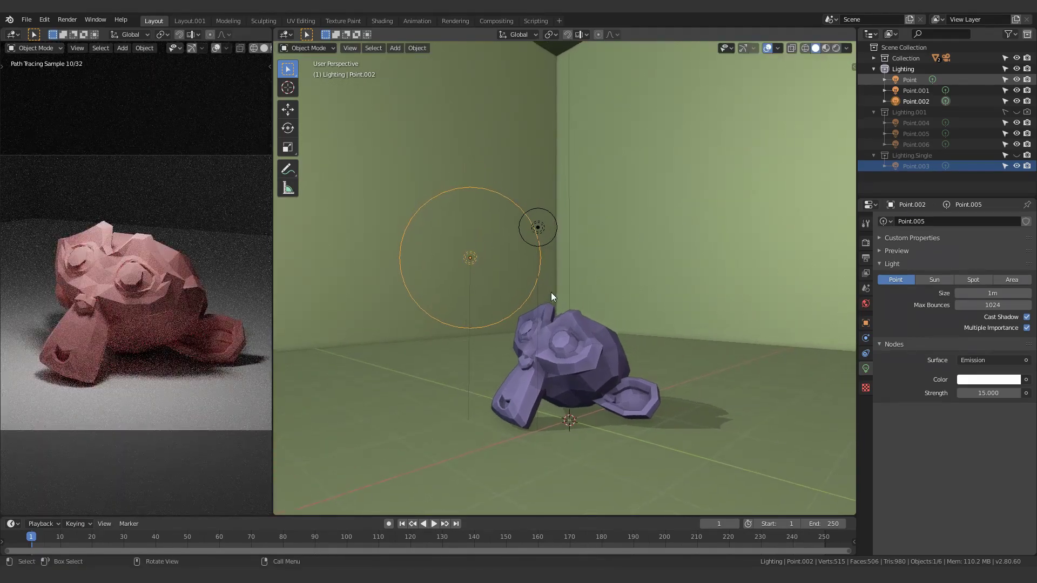
{"action": "scroll", "coordinate": [540, 284], "scroll_direction": "up", "scroll_amount": 2}
{"action": "middle_click_drag", "start_coordinate": [478, 271], "coordinate": [511, 205], "text": "shift"}
{"action": "left_click", "coordinate": [524, 216]}
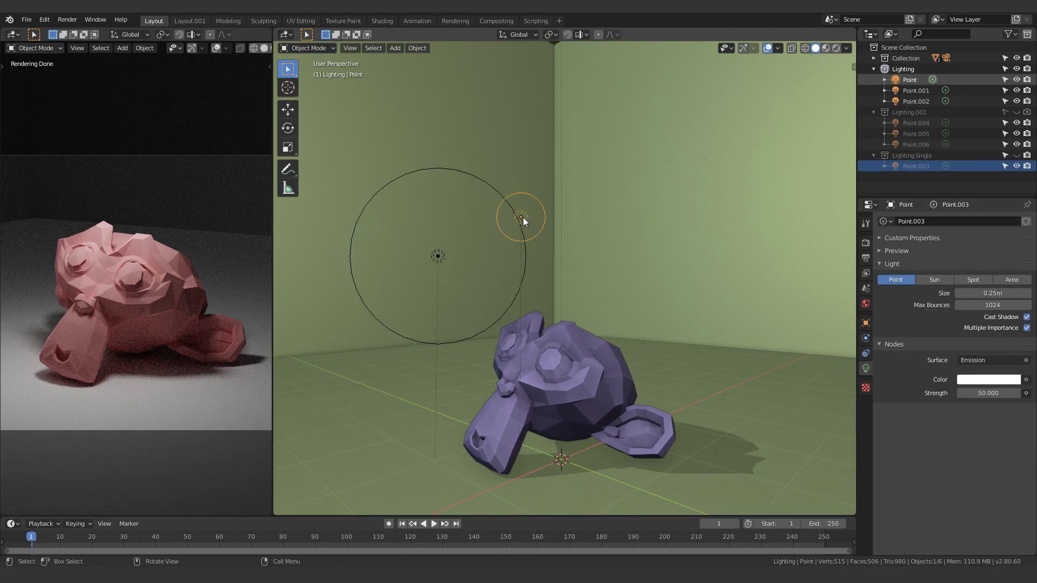
{"action": "scroll", "coordinate": [523, 217], "scroll_direction": "down", "scroll_amount": 2, "text": "shift"}
{"action": "mouse_move", "coordinate": [532, 274]}
{"action": "middle_mouse_down"}
{"action": "mouse_move", "coordinate": [540, 220]}
{"action": "mouse_move", "coordinate": [541, 255]}
{"action": "mouse_move", "coordinate": [575, 174]}
{"action": "mouse_move", "coordinate": [482, 341]}
{"action": "mouse_move", "coordinate": [529, 277]}
{"action": "middle_mouse_up"}
{"action": "left_click", "coordinate": [981, 390]}
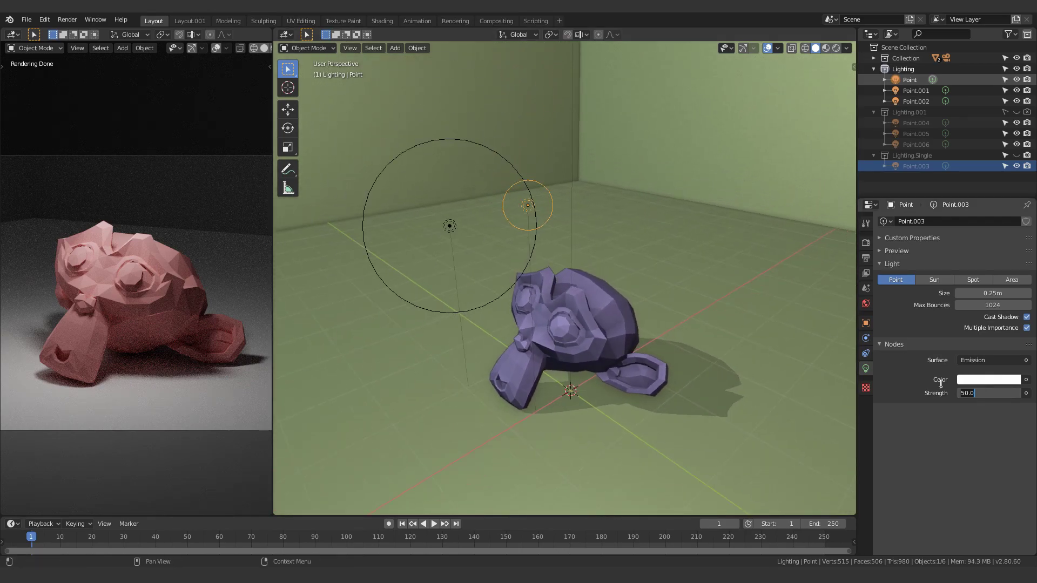
{"action": "type", "text": "0"}
{"action": "key", "text": "Return"}
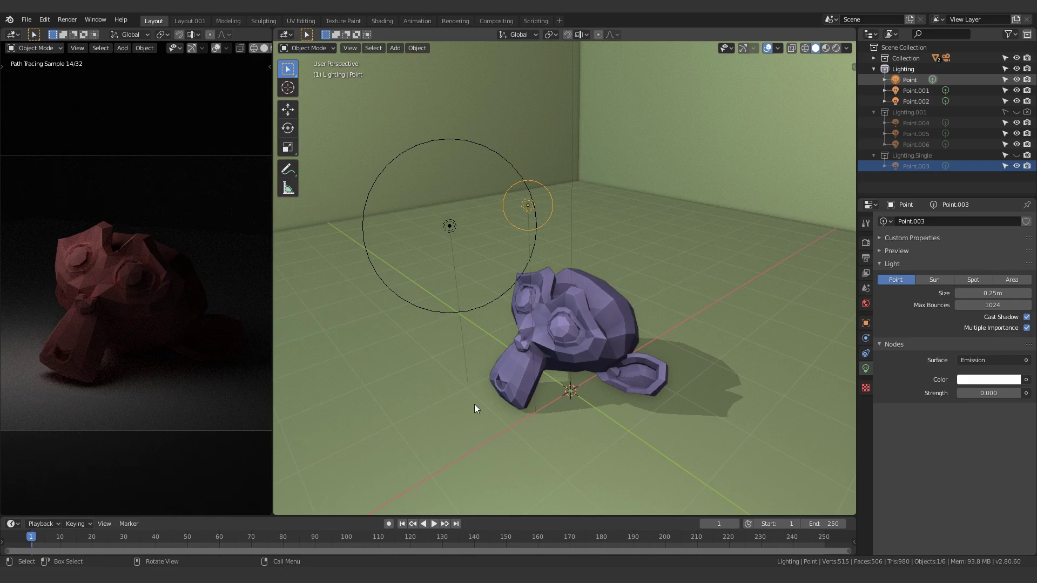
{"action": "left_click_drag", "start_coordinate": [991, 393], "coordinate": [995, 396]}
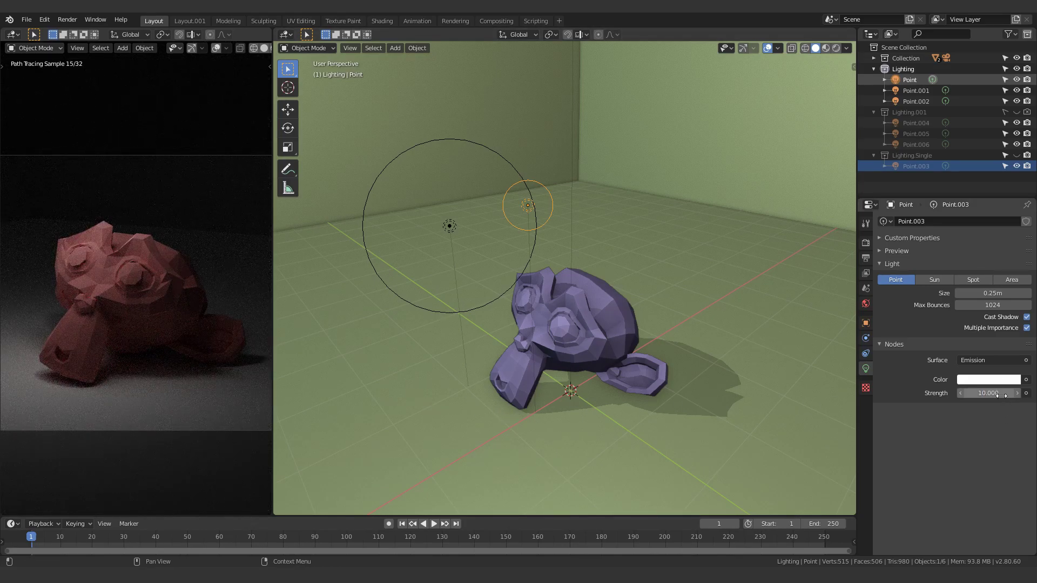
{"action": "left_click", "coordinate": [1000, 393]}
{"action": "type", "text": "50"}
{"action": "key", "text": "Return"}
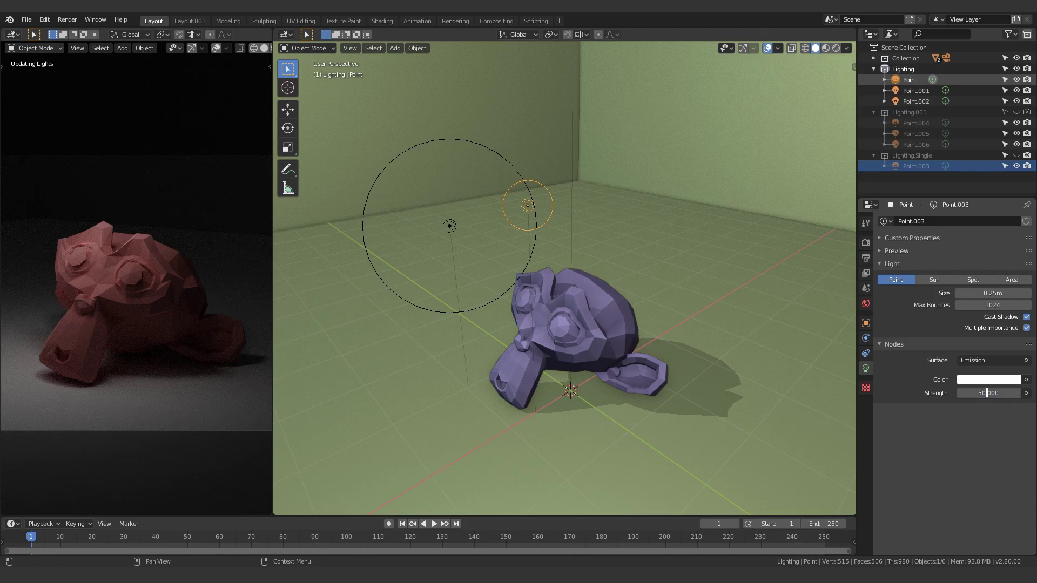
{"action": "scroll", "coordinate": [494, 459], "scroll_direction": "up", "scroll_amount": 3, "text": "shift"}
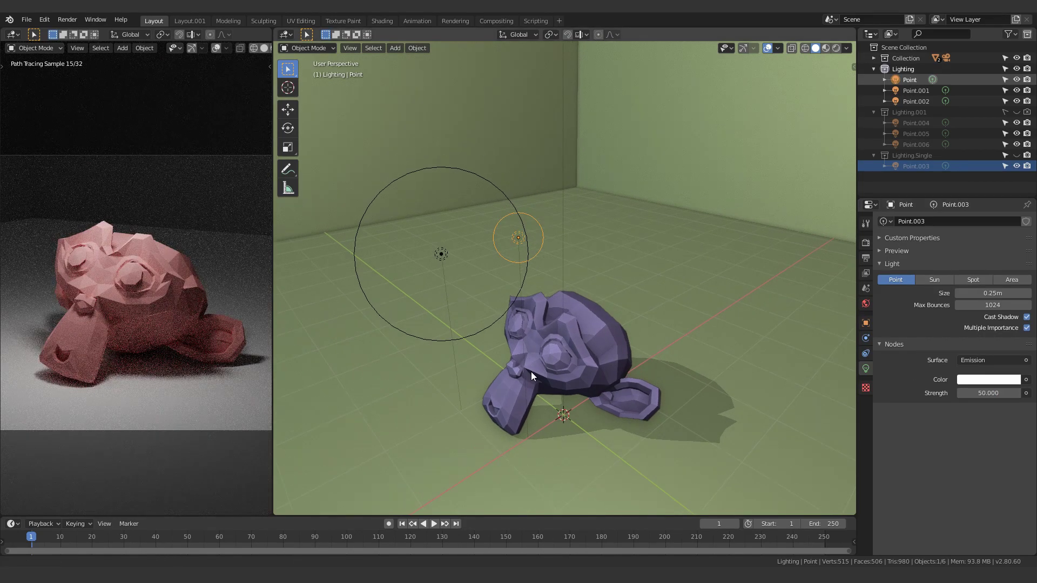
{"action": "scroll", "coordinate": [569, 421], "scroll_direction": "down", "scroll_amount": 3}
{"action": "scroll", "coordinate": [724, 445], "scroll_direction": "down", "scroll_amount": 2}
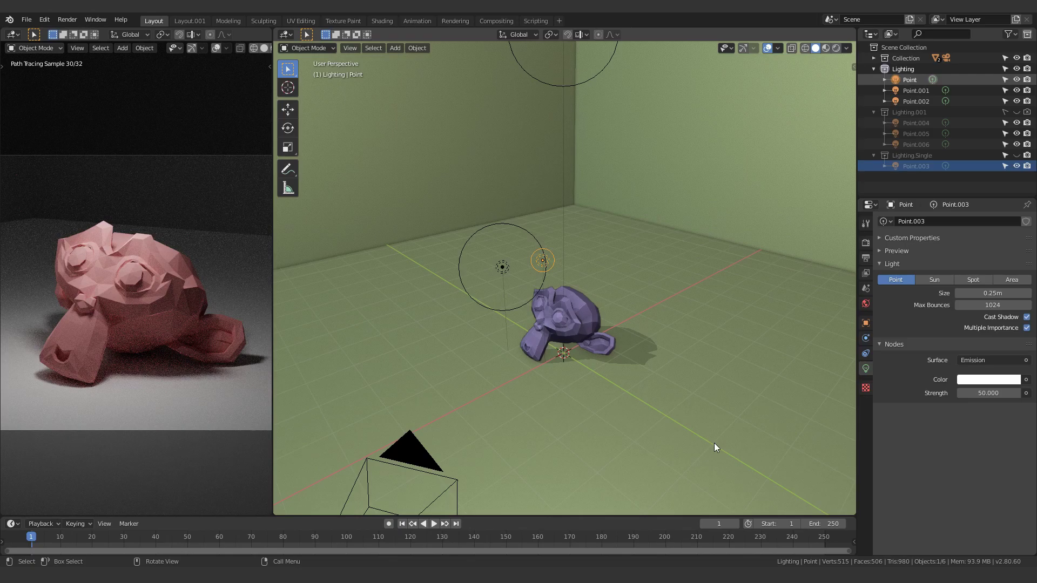
{"action": "scroll", "coordinate": [444, 358], "scroll_direction": "up", "scroll_amount": 3, "text": "shift"}
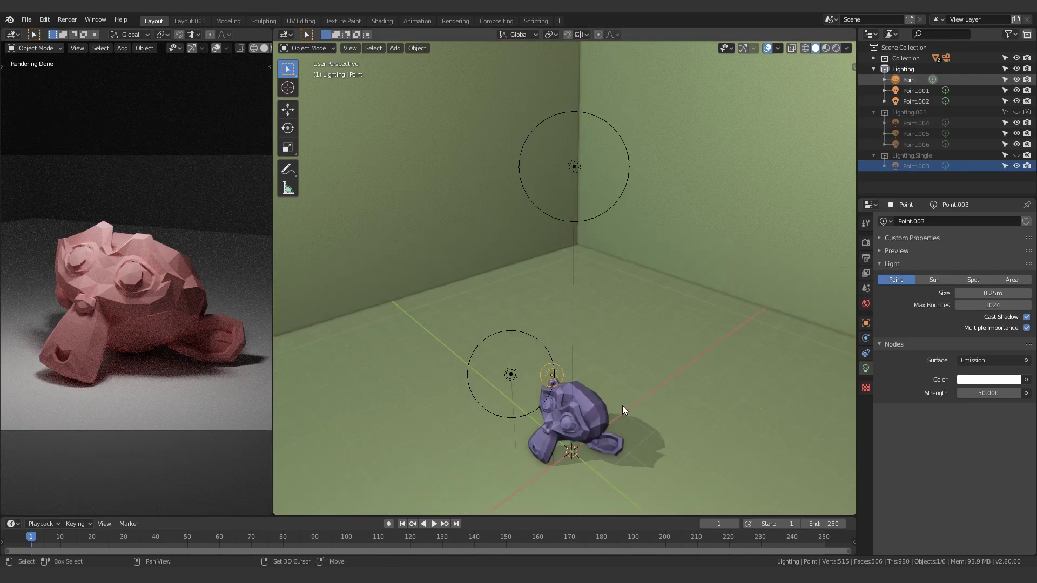
{"action": "scroll", "coordinate": [623, 406], "scroll_direction": "down", "scroll_amount": 3, "text": "shift"}
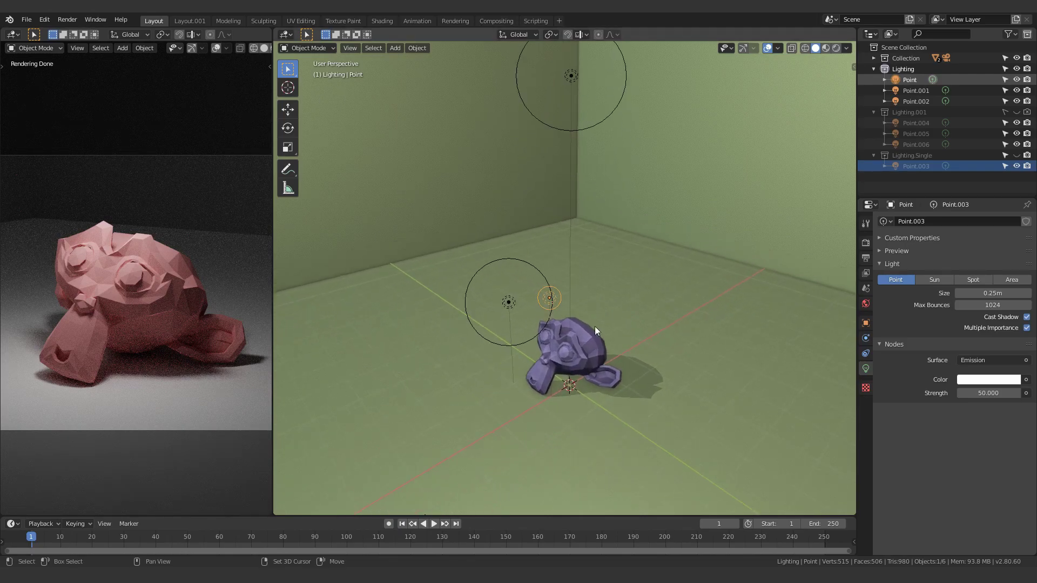
Temporarily hide the fill light Point.002 and top light Point.001, then unhide both
{"action": "left_click", "coordinate": [507, 305]}
{"action": "key", "text": "h"}
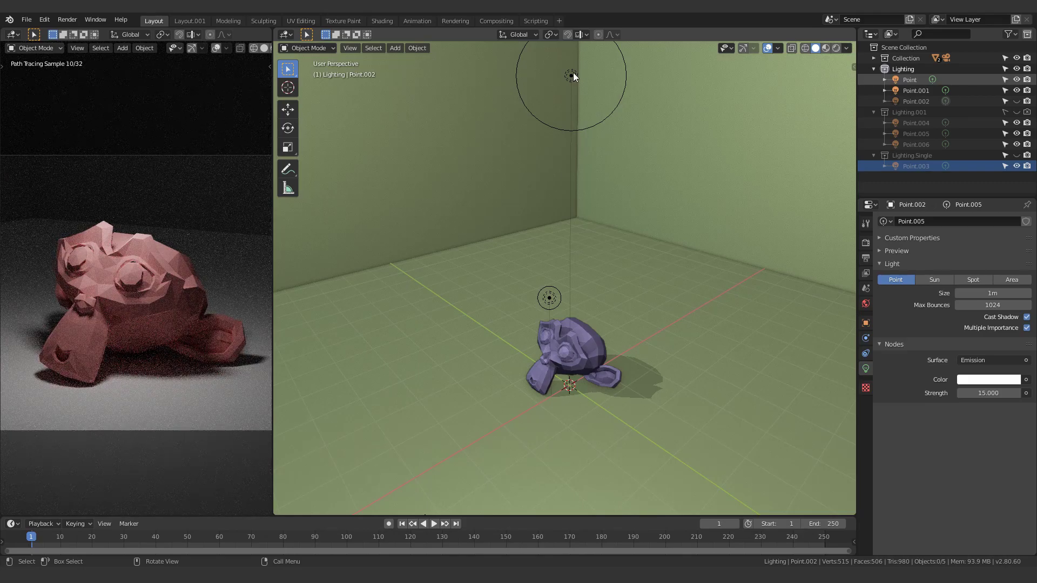
{"action": "left_click", "coordinate": [572, 76]}
{"action": "key", "text": "h"}
{"action": "middle_click_drag", "start_coordinate": [623, 306], "coordinate": [617, 162], "text": "shift"}
{"action": "scroll", "coordinate": [587, 241], "scroll_direction": "up", "scroll_amount": 2}
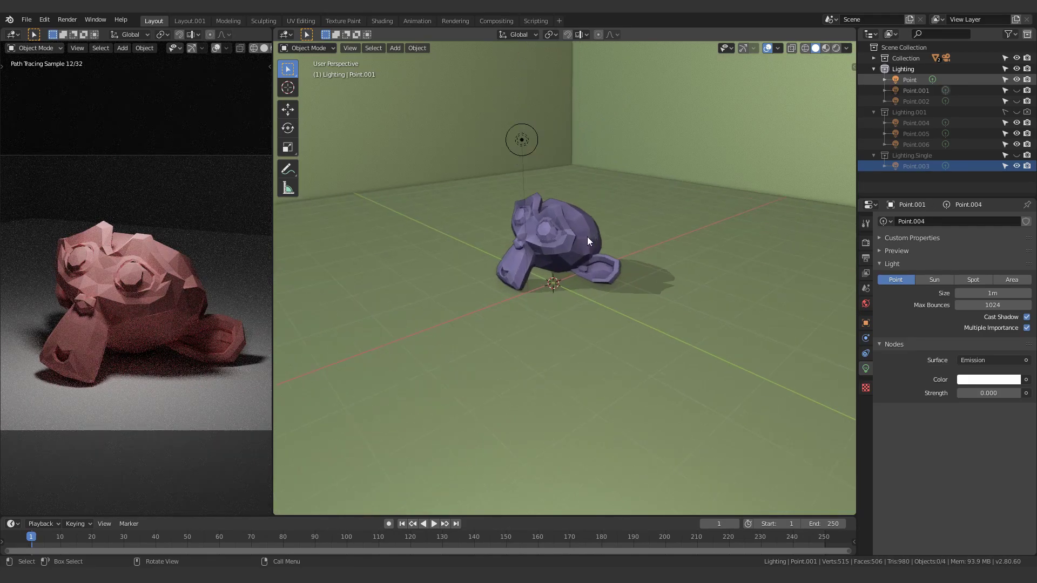
{"action": "scroll", "coordinate": [574, 326], "scroll_direction": "up", "scroll_amount": 3, "text": "shift"}
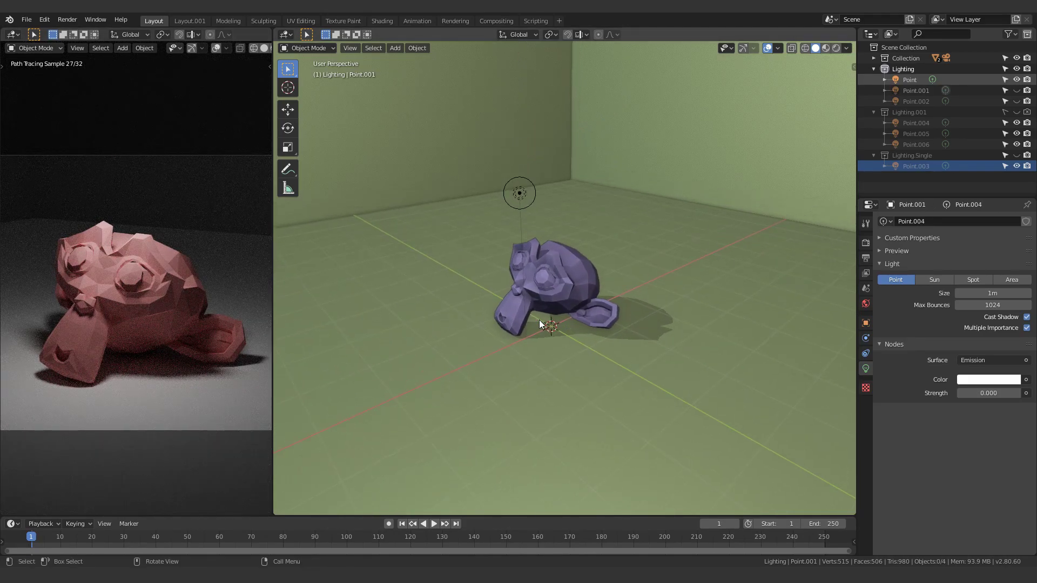
{"action": "key", "text": "alt+h"}
{"action": "scroll", "coordinate": [556, 245], "scroll_direction": "down", "scroll_amount": 2}
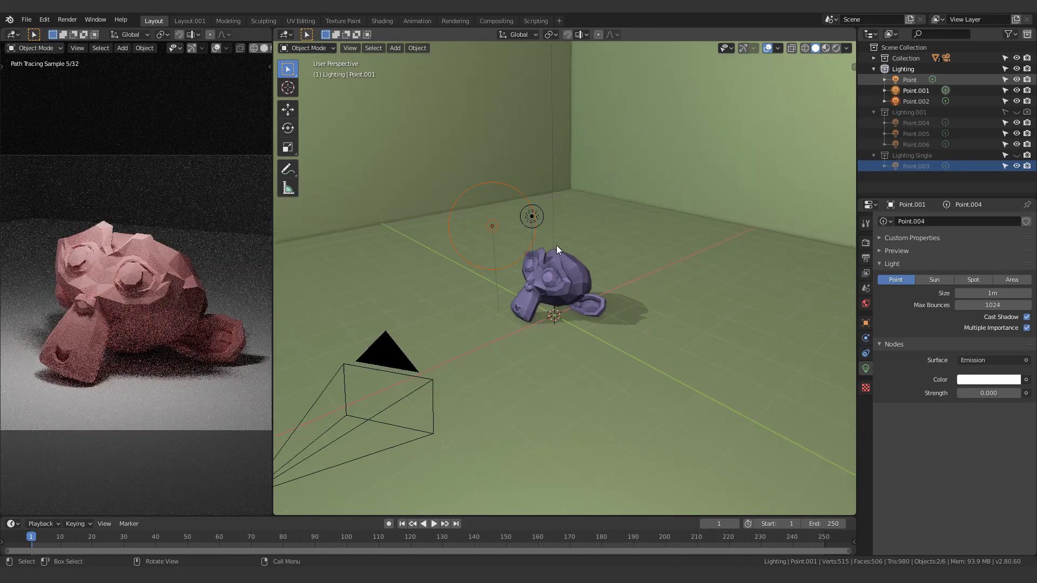
{"action": "middle_click_drag", "start_coordinate": [556, 246], "coordinate": [531, 361]}
Compare Suzanne with the top light hidden again, then unhide it
{"action": "left_click", "coordinate": [526, 179]}
{"action": "middle_click_drag", "start_coordinate": [523, 195], "coordinate": [476, 281]}
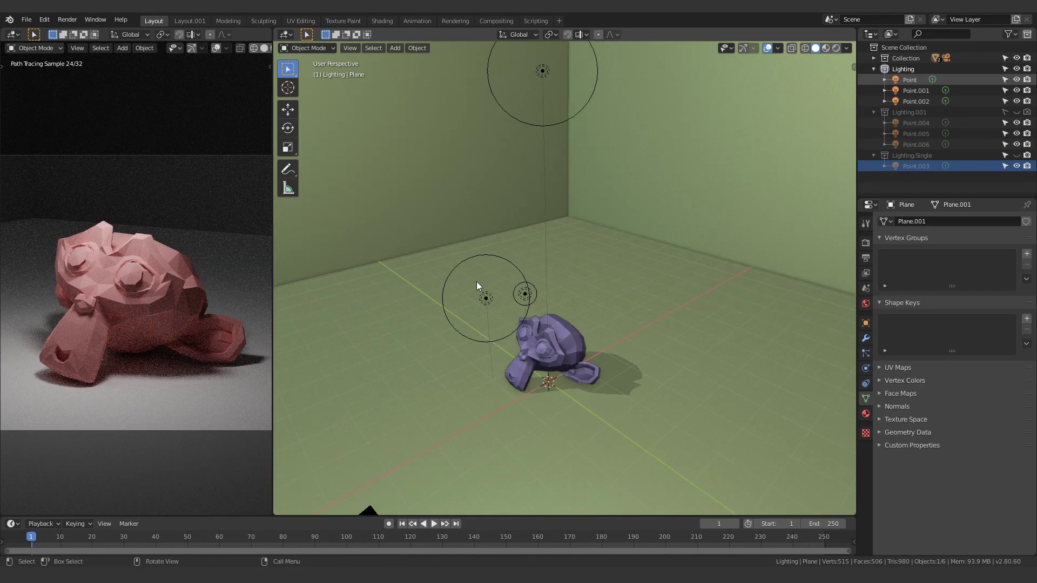
{"action": "left_click", "coordinate": [564, 338]}
{"action": "left_click", "coordinate": [541, 72]}
{"action": "key", "text": "h"}
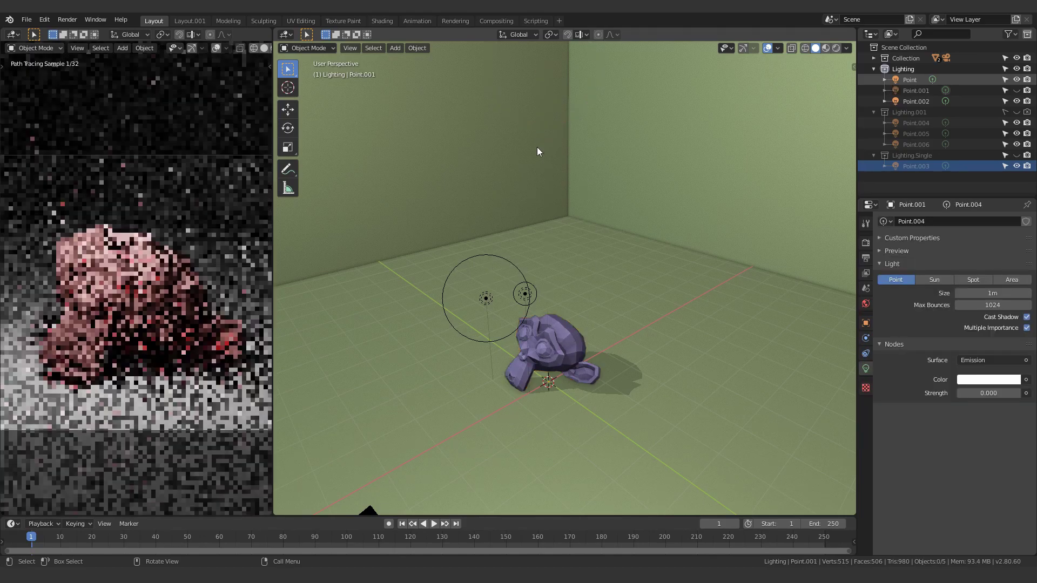
{"action": "left_click", "coordinate": [521, 295]}
{"action": "left_click", "coordinate": [522, 294]}
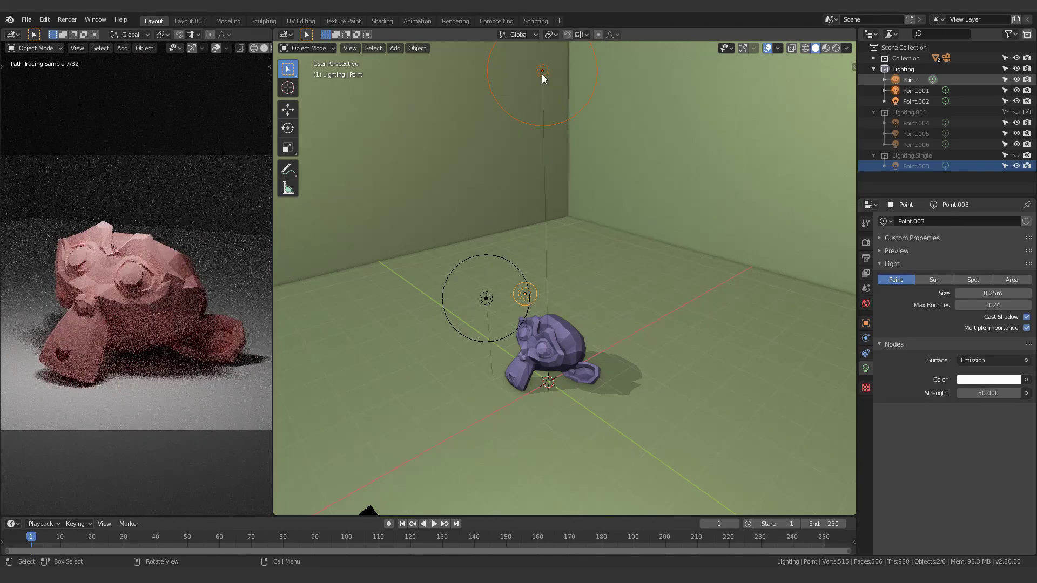
{"action": "key", "text": "alt+h"}
Set the top light Point.001's strength to 100
{"action": "left_click", "coordinate": [542, 71]}
{"action": "left_click", "coordinate": [989, 393]}
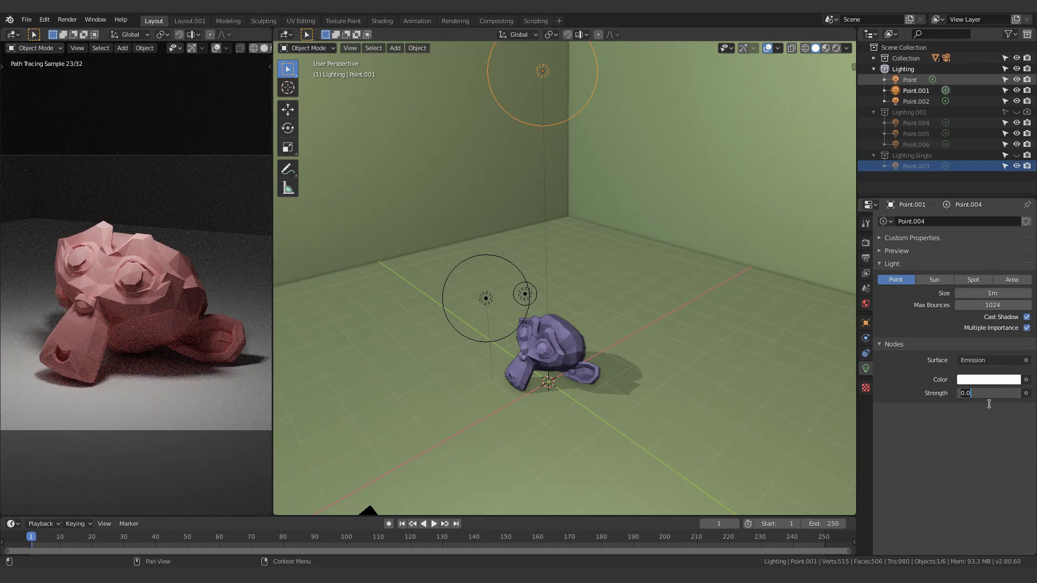
{"action": "type", "text": "100"}
{"action": "key", "text": "Return"}
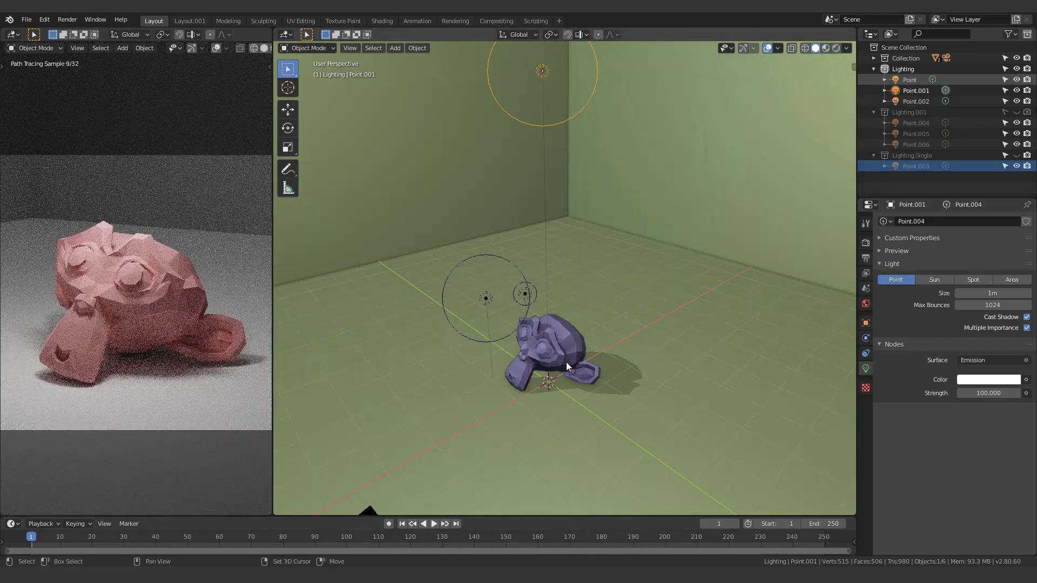
{"action": "middle_click_drag", "start_coordinate": [566, 362], "coordinate": [464, 266], "text": "shift"}
{"action": "left_click", "coordinate": [426, 205]}
{"action": "left_click", "coordinate": [479, 224]}
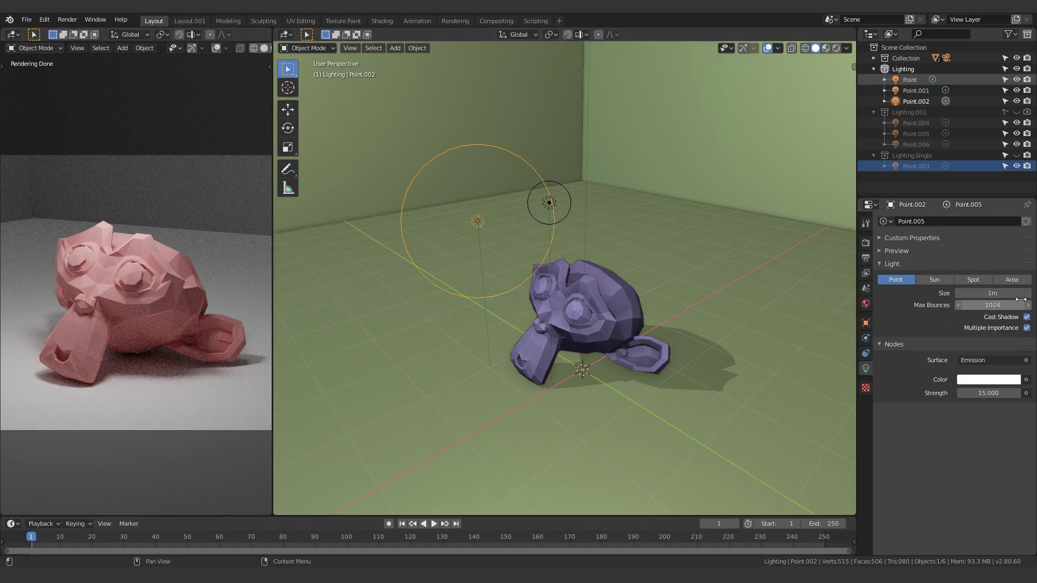
{"action": "left_click_drag", "start_coordinate": [992, 293], "coordinate": [956, 292]}
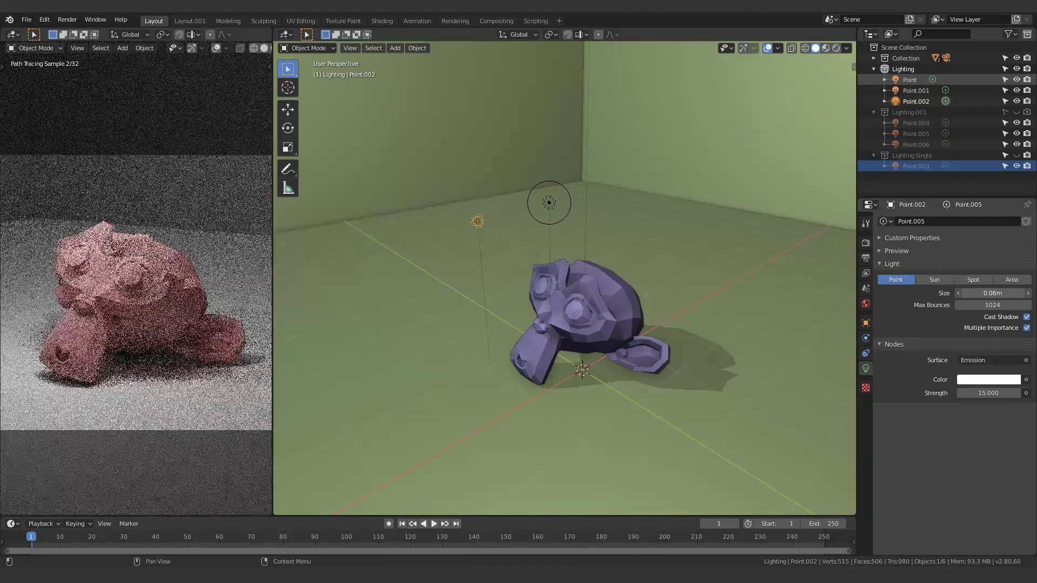
{"action": "left_click", "coordinate": [1006, 292]}
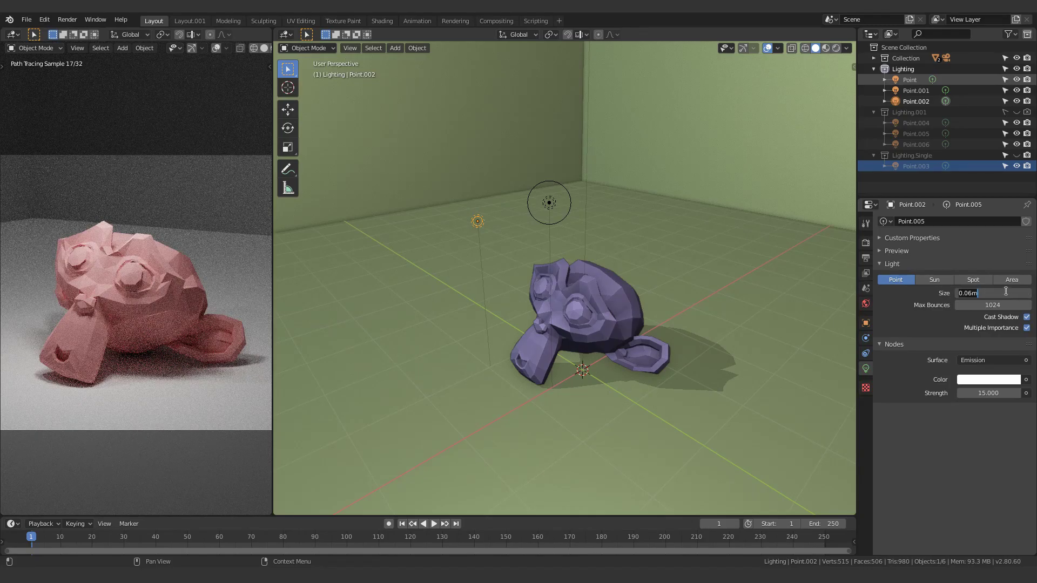
{"action": "type", "text": "1"}
{"action": "key", "text": "Return"}
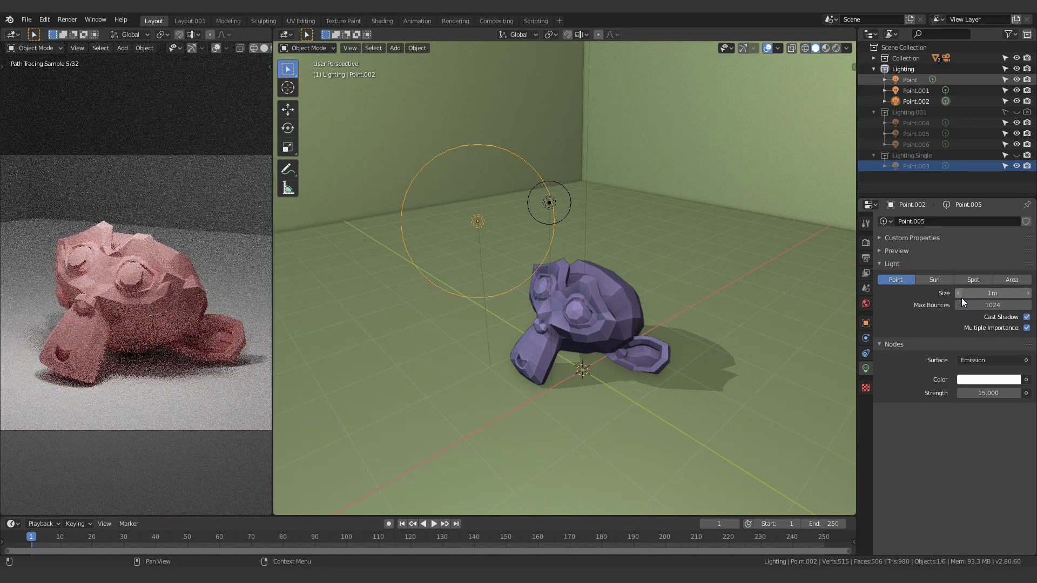
{"action": "scroll", "coordinate": [151, 377], "scroll_direction": "up", "scroll_amount": 8}
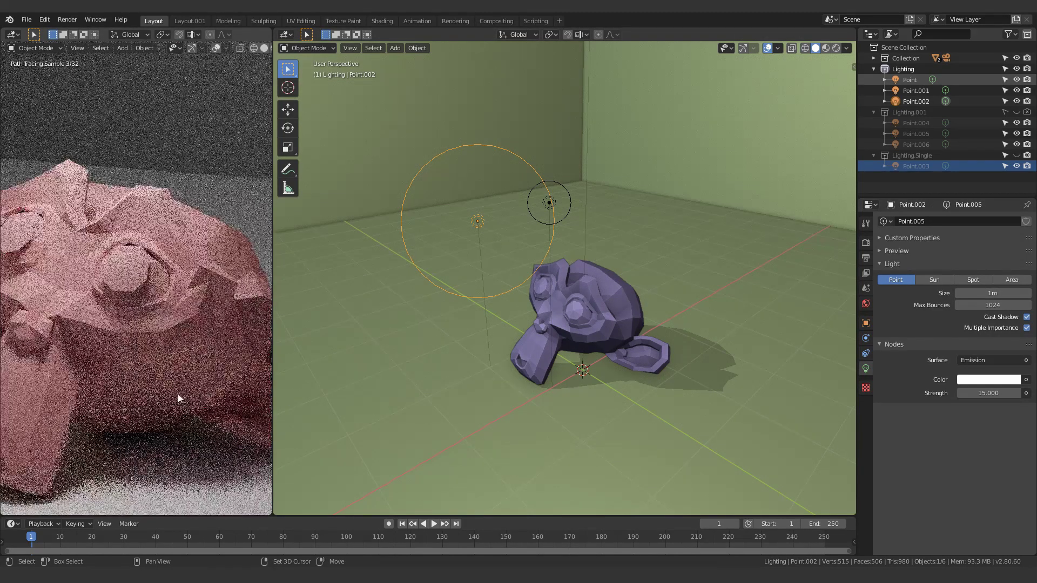
{"action": "scroll", "coordinate": [165, 293], "scroll_direction": "up", "scroll_amount": 3}
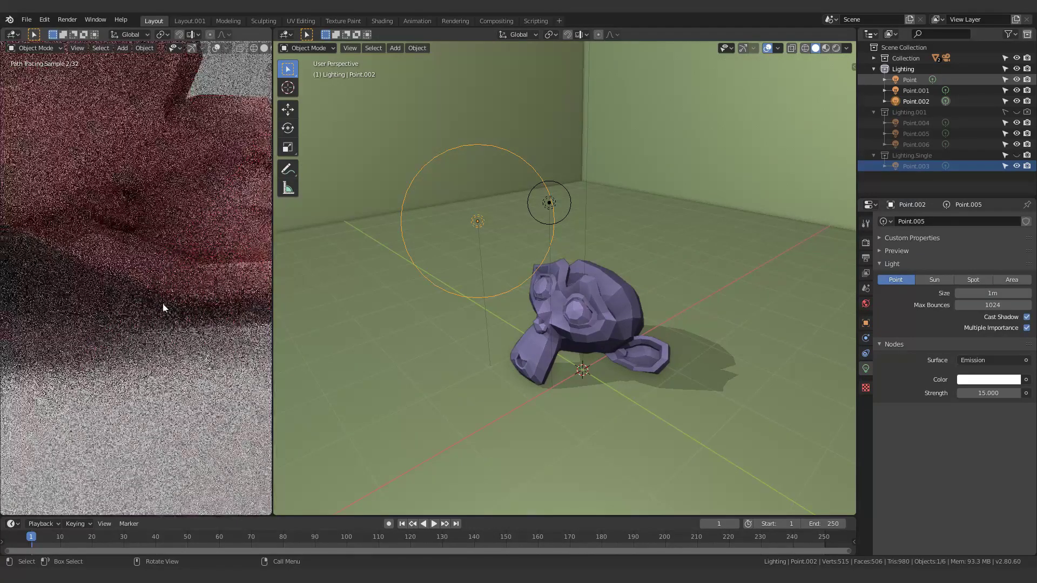
{"action": "left_click", "coordinate": [996, 292]}
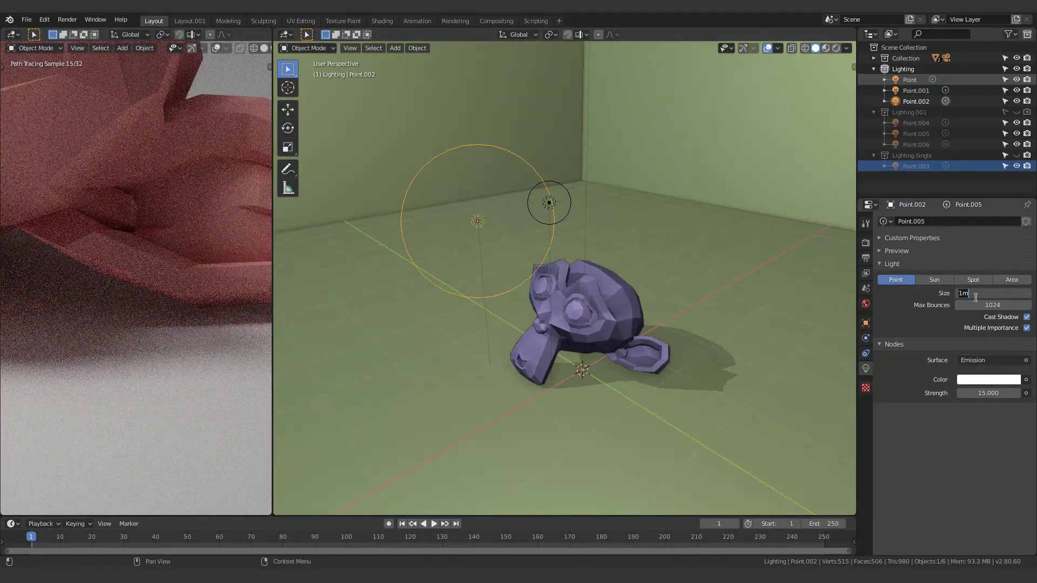
{"action": "type", "text": "0"}
{"action": "key", "text": "Return"}
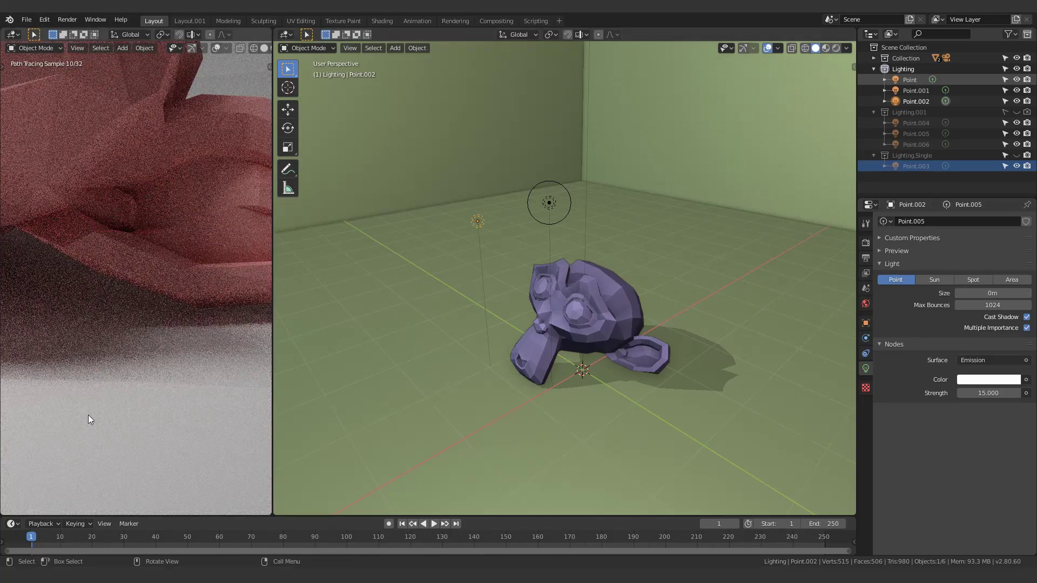
{"action": "left_click", "coordinate": [1001, 293]}
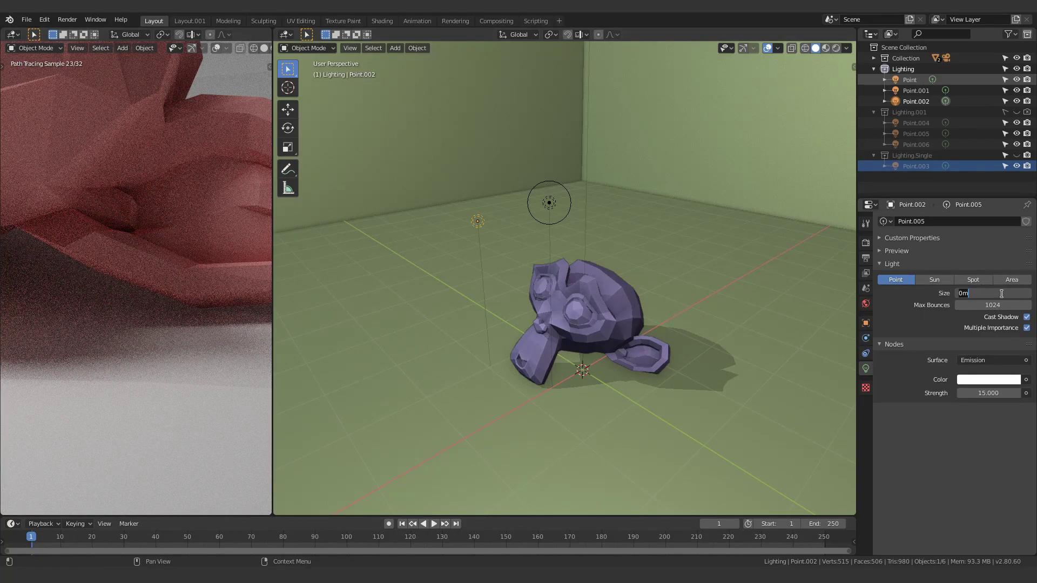
{"action": "type", "text": "1"}
{"action": "key", "text": "Return"}
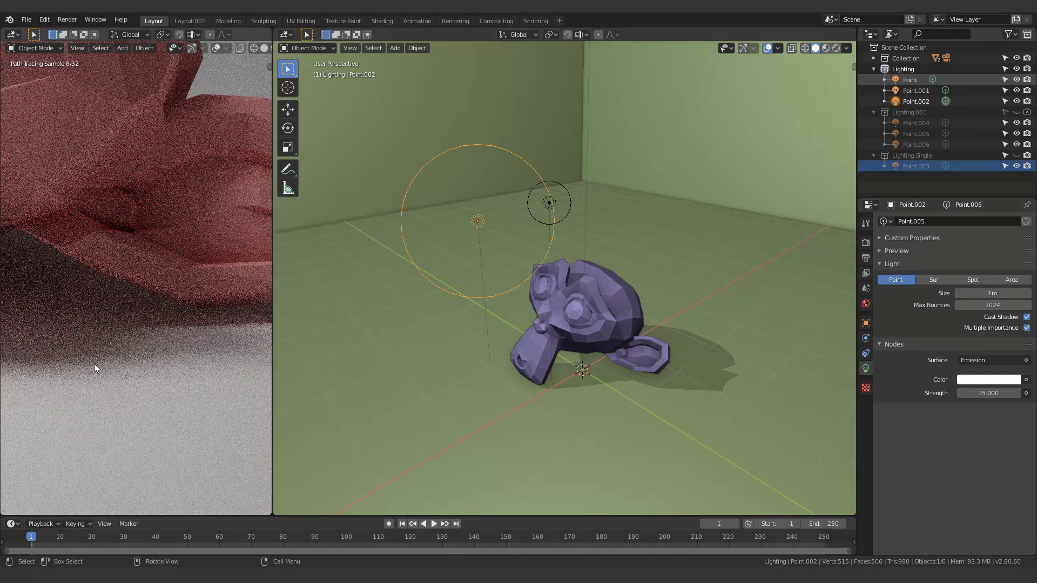
{"action": "middle_click_drag", "start_coordinate": [167, 377], "coordinate": [247, 251]}
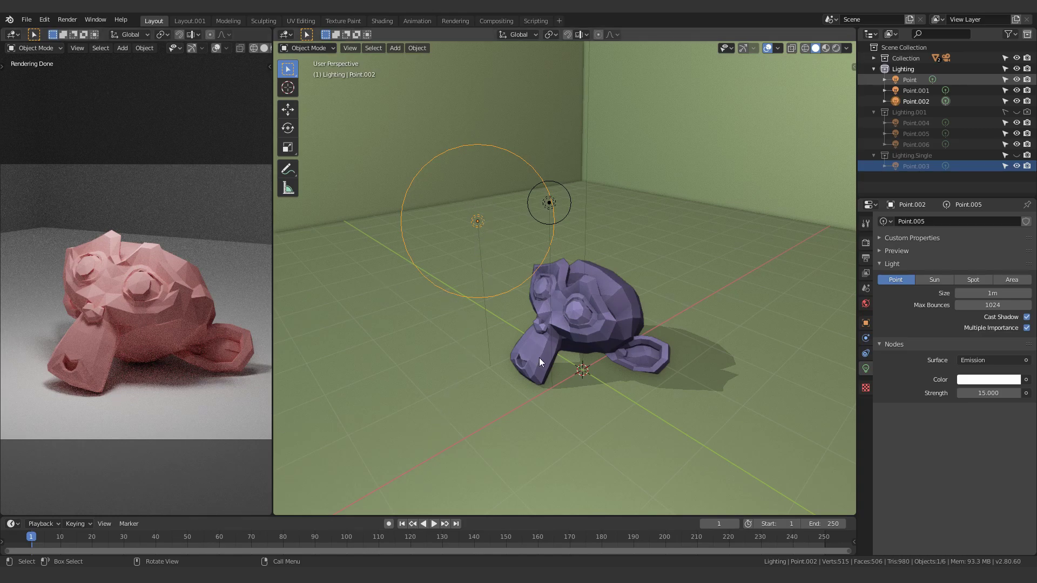
Select the top light Point.001 and tint it light green, then cool light blue
{"action": "left_click", "coordinate": [555, 202]}
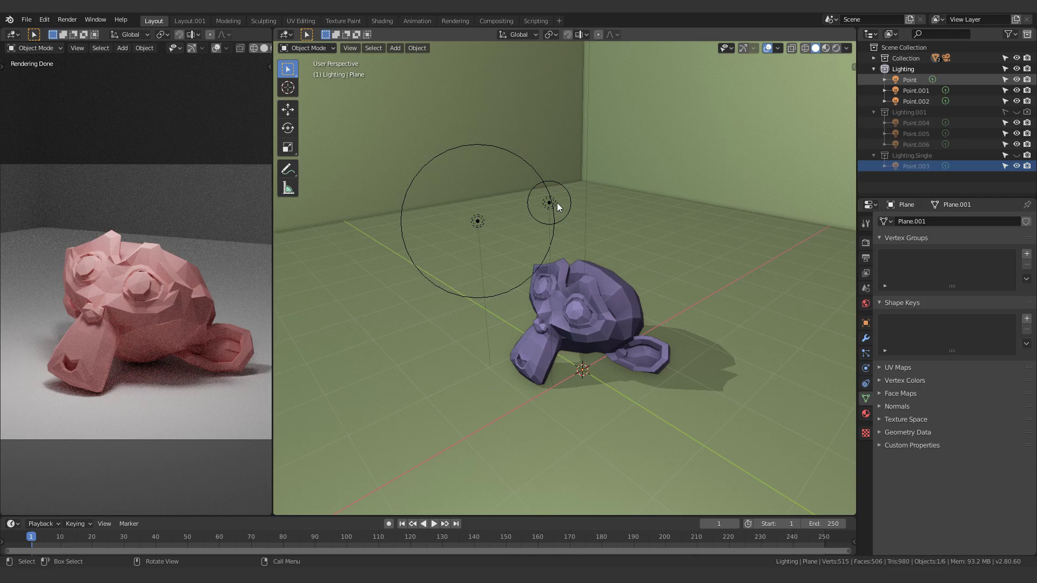
{"action": "middle_click_drag", "start_coordinate": [559, 212], "coordinate": [548, 240], "text": "shift"}
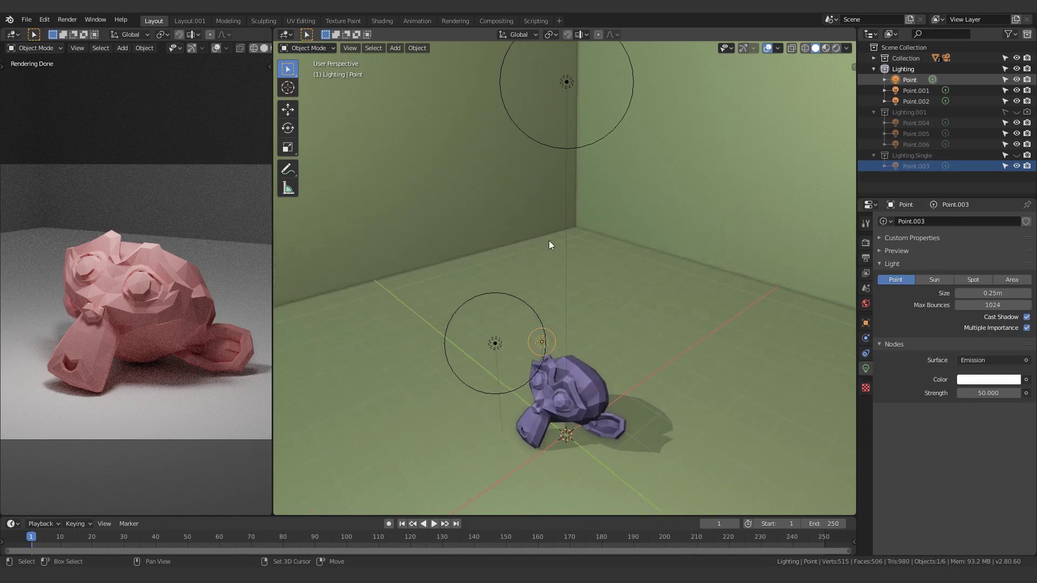
{"action": "left_click", "coordinate": [567, 83]}
{"action": "middle_click_drag", "start_coordinate": [583, 85], "coordinate": [616, 201], "text": "shift"}
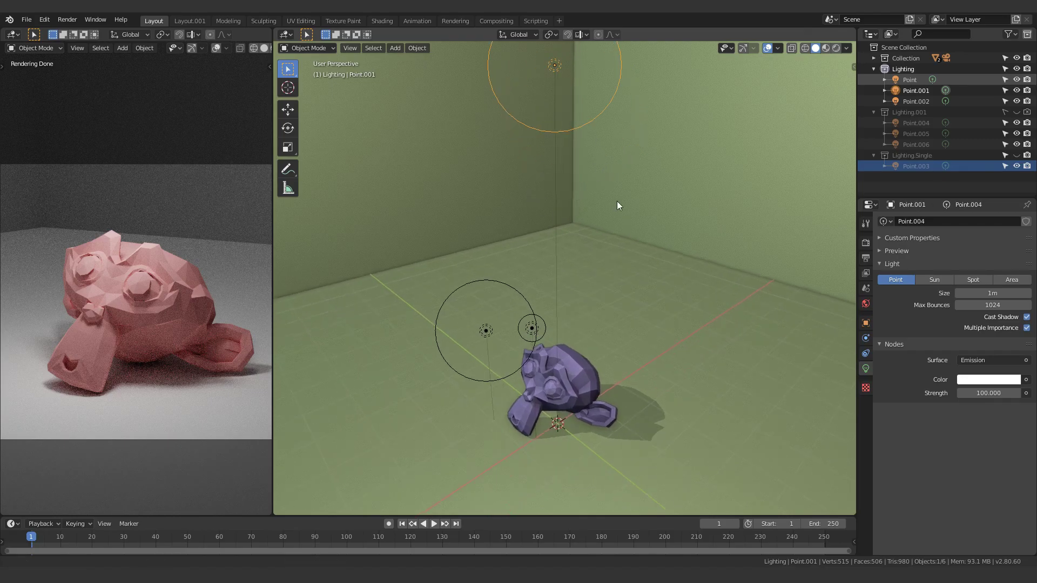
{"action": "left_click", "coordinate": [997, 380]}
{"action": "left_click", "coordinate": [981, 261]}
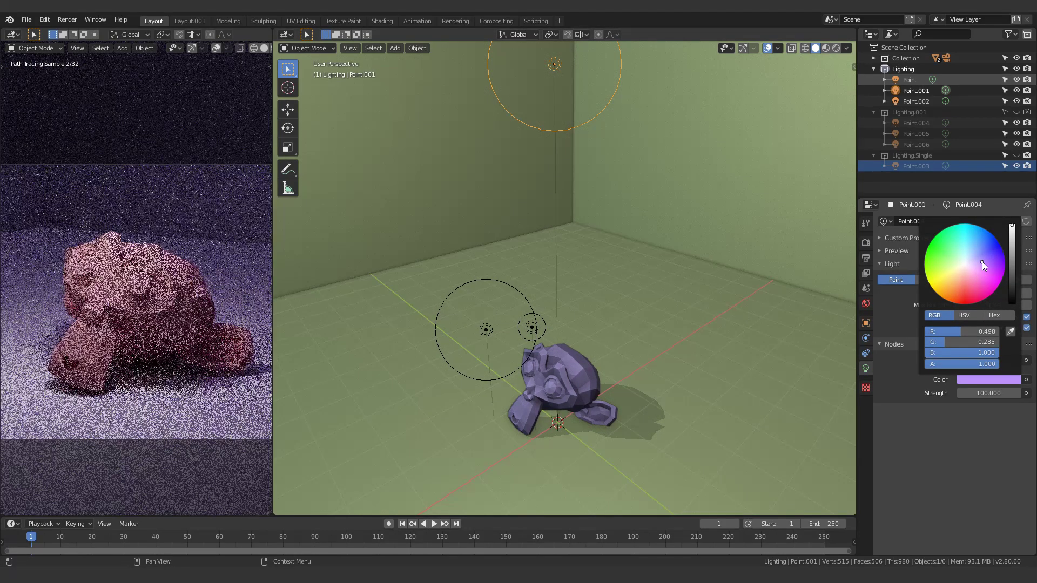
{"action": "left_click", "coordinate": [959, 267]}
{"action": "mouse_move", "coordinate": [959, 268]}
{"action": "left_mouse_down"}
{"action": "mouse_move", "coordinate": [958, 280]}
{"action": "mouse_move", "coordinate": [968, 257]}
{"action": "left_mouse_up"}
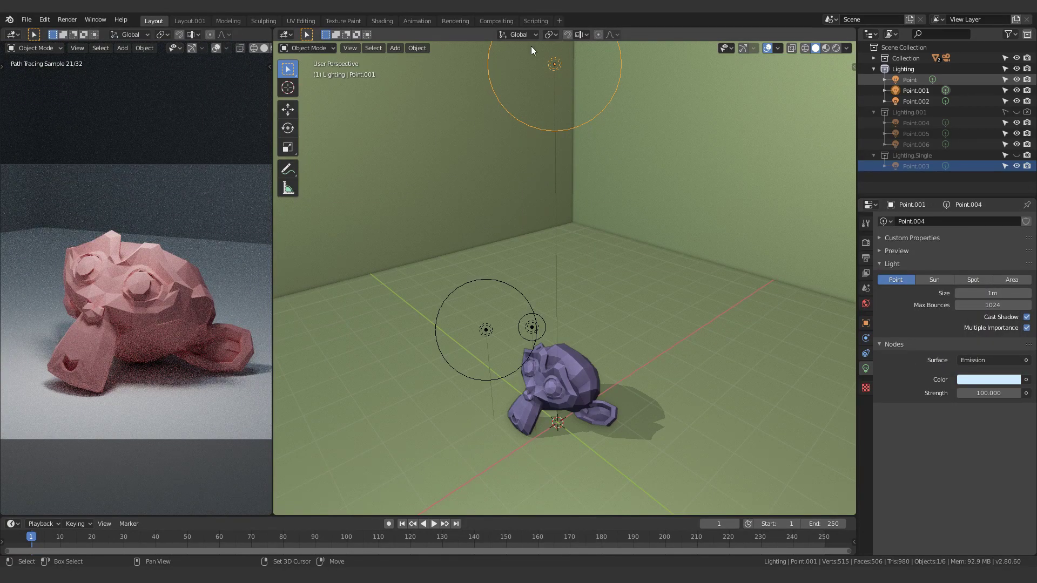
{"action": "middle_click_drag", "start_coordinate": [554, 257], "coordinate": [558, 205], "text": "shift"}
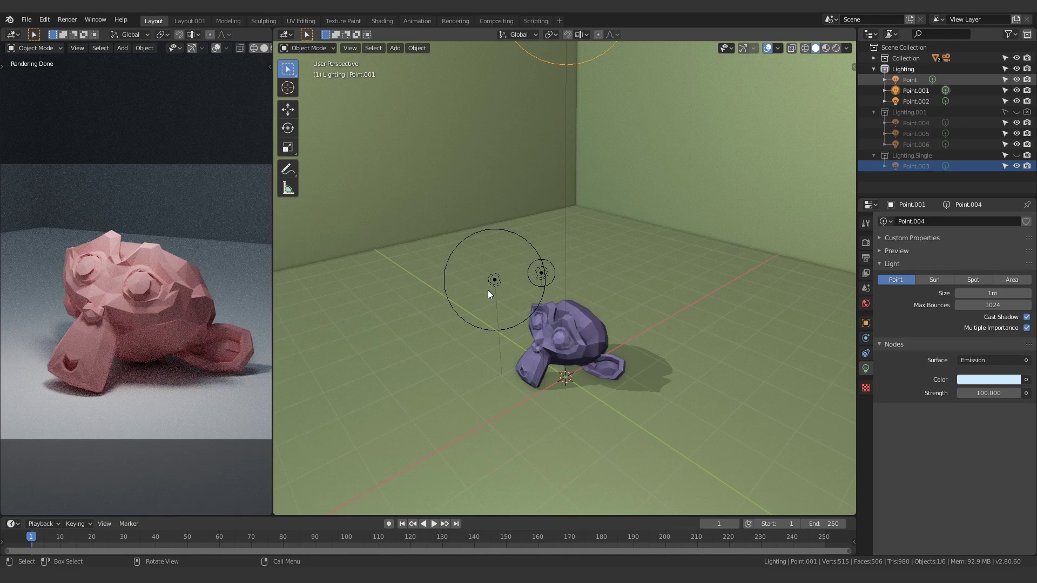
{"action": "middle_click_drag", "start_coordinate": [556, 233], "coordinate": [575, 76]}
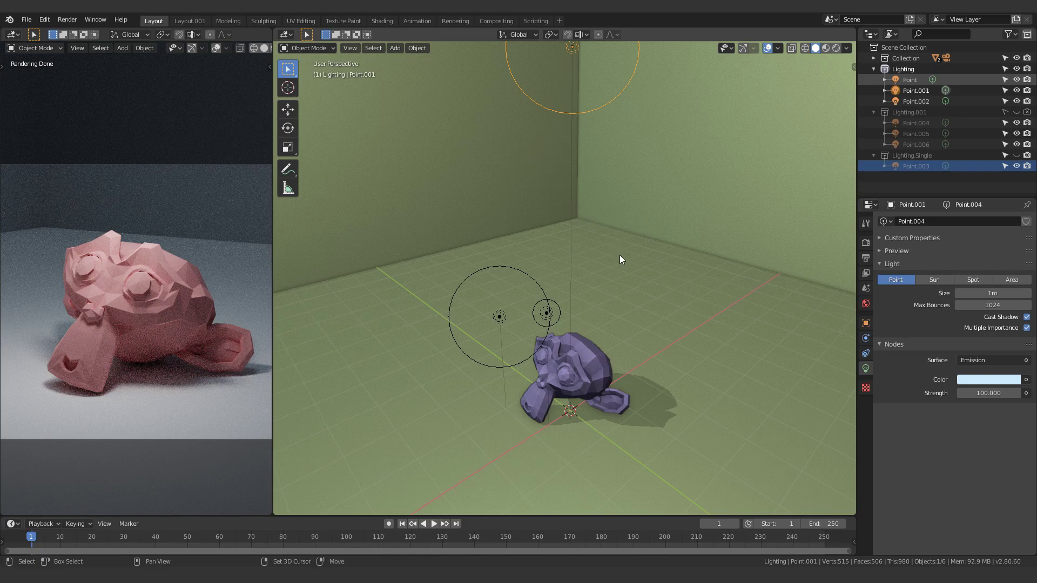
Try pink, warm salmon and light green colours on the top light
{"action": "left_click", "coordinate": [964, 381]}
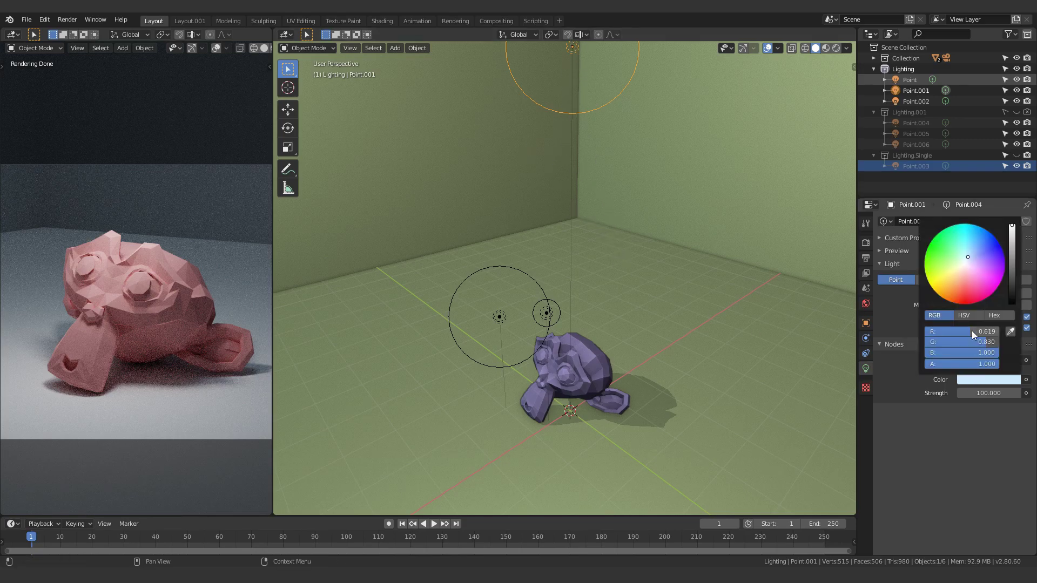
{"action": "left_click", "coordinate": [967, 265]}
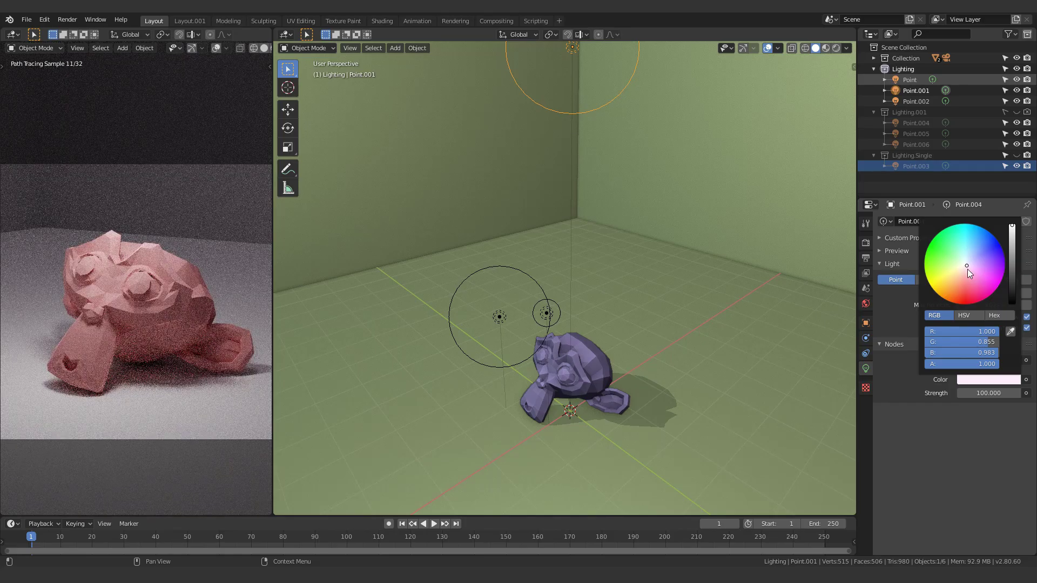
{"action": "left_click_drag", "start_coordinate": [964, 271], "coordinate": [960, 280]}
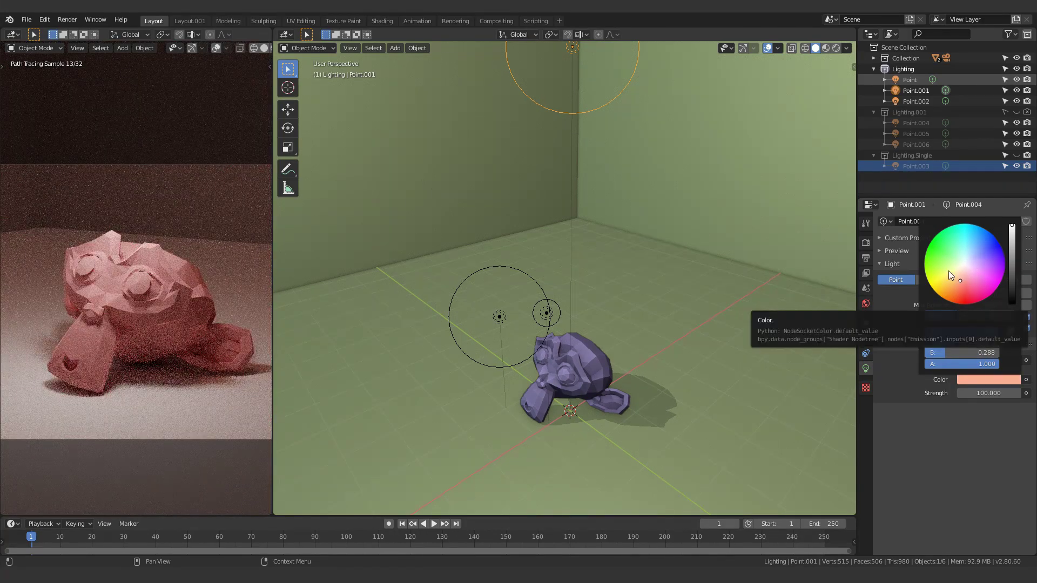
{"action": "left_click", "coordinate": [957, 265]}
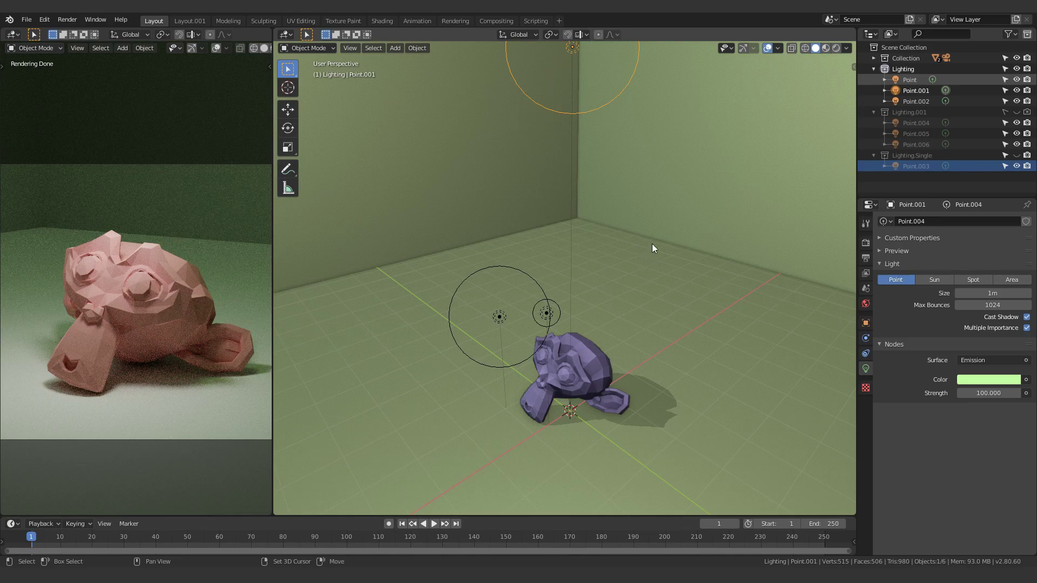
Settle the top light's colour on a very pale, near-white pink
{"action": "middle_click_drag", "start_coordinate": [652, 244], "coordinate": [664, 255]}
{"action": "left_click", "coordinate": [995, 379]}
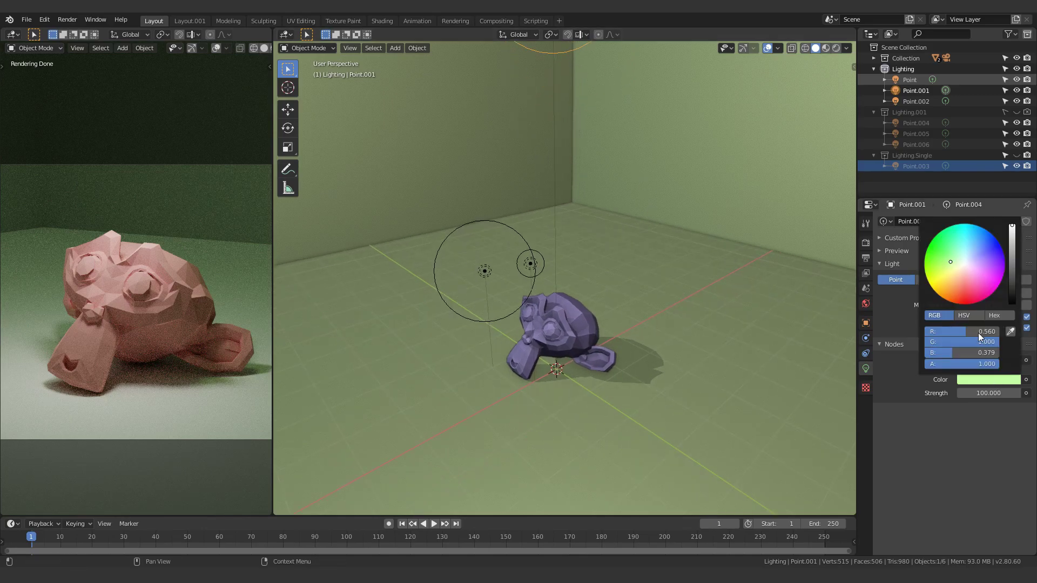
{"action": "left_click", "coordinate": [966, 265]}
{"action": "left_click_drag", "start_coordinate": [976, 341], "coordinate": [992, 342]}
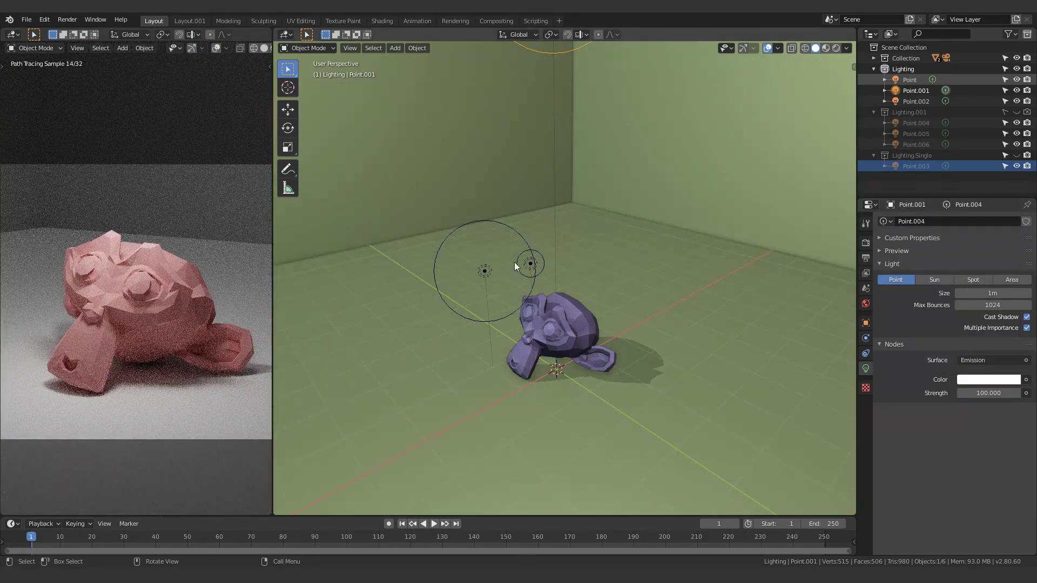
Disable Lighting in viewport and render, and enable Lighting.001 in both instead
{"action": "left_click", "coordinate": [929, 69]}
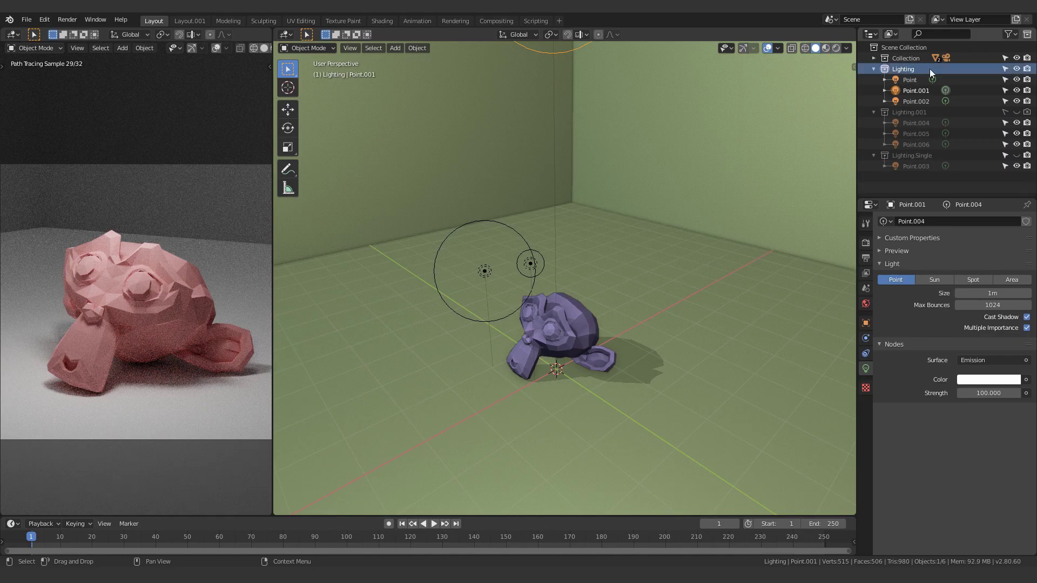
{"action": "left_click", "coordinate": [1016, 69]}
{"action": "left_click", "coordinate": [1026, 69]}
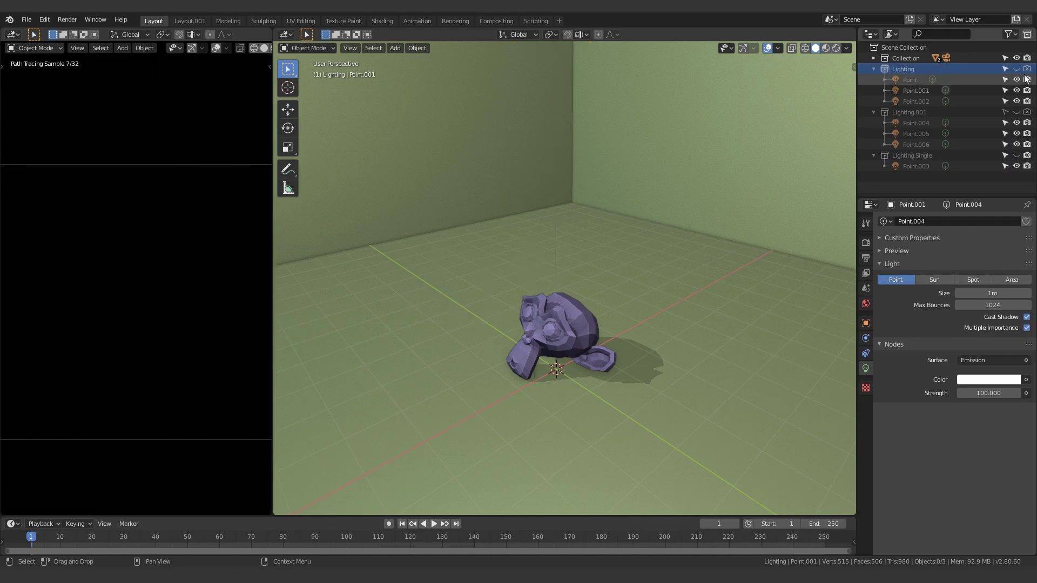
{"action": "left_click", "coordinate": [1016, 112]}
{"action": "left_click", "coordinate": [1027, 111]}
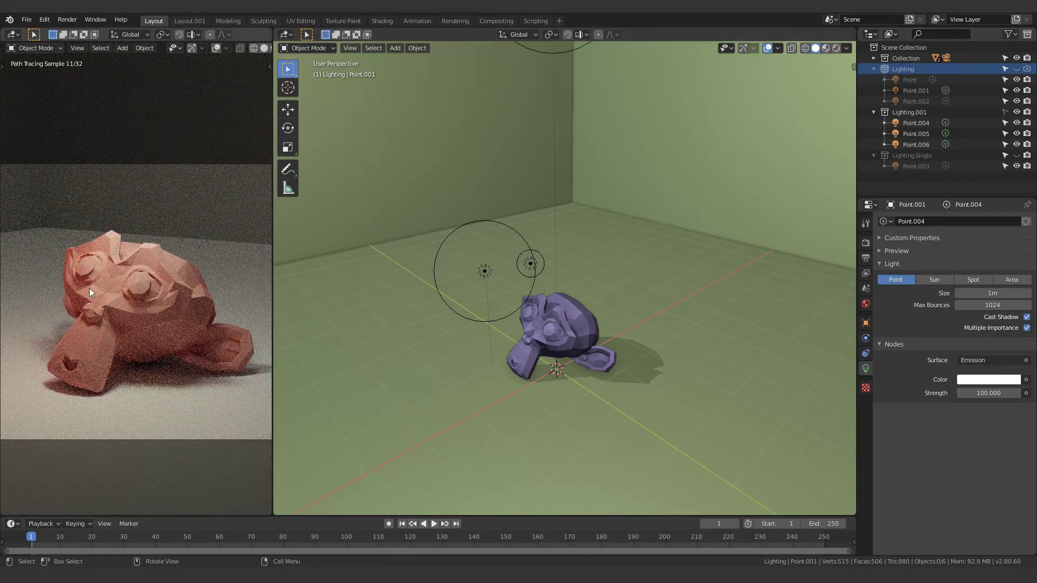
{"action": "scroll", "coordinate": [456, 281], "scroll_direction": "up", "scroll_amount": 2}
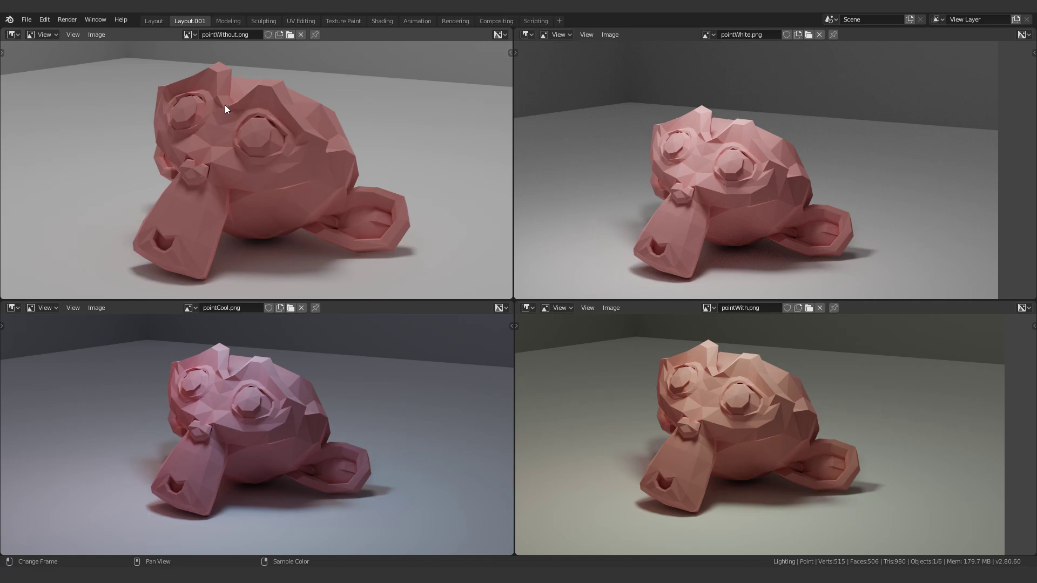
Zoom and reposition the flat-lit and white-light renders within their image panes
{"action": "scroll", "coordinate": [225, 104], "scroll_direction": "down", "scroll_amount": 2}
{"action": "scroll", "coordinate": [235, 125], "scroll_direction": "down", "scroll_amount": 1}
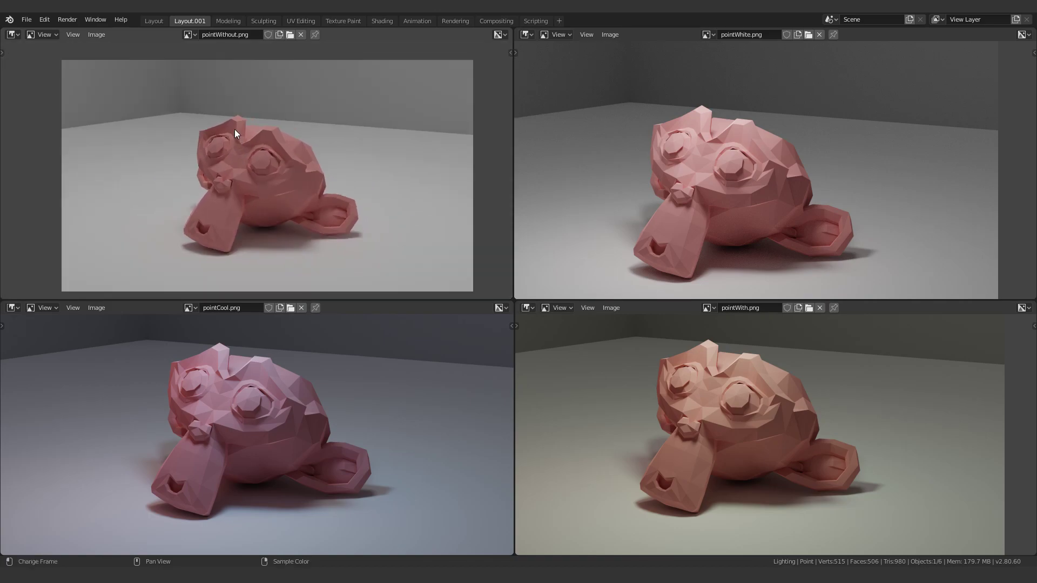
{"action": "middle_click_drag", "start_coordinate": [254, 75], "coordinate": [273, 121]}
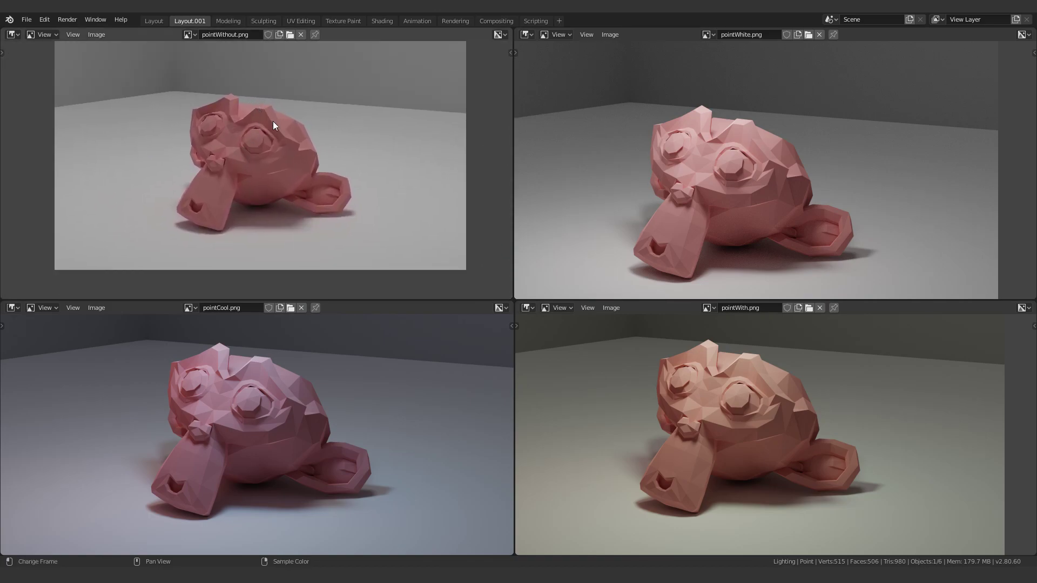
{"action": "scroll", "coordinate": [252, 180], "scroll_direction": "up", "scroll_amount": 2}
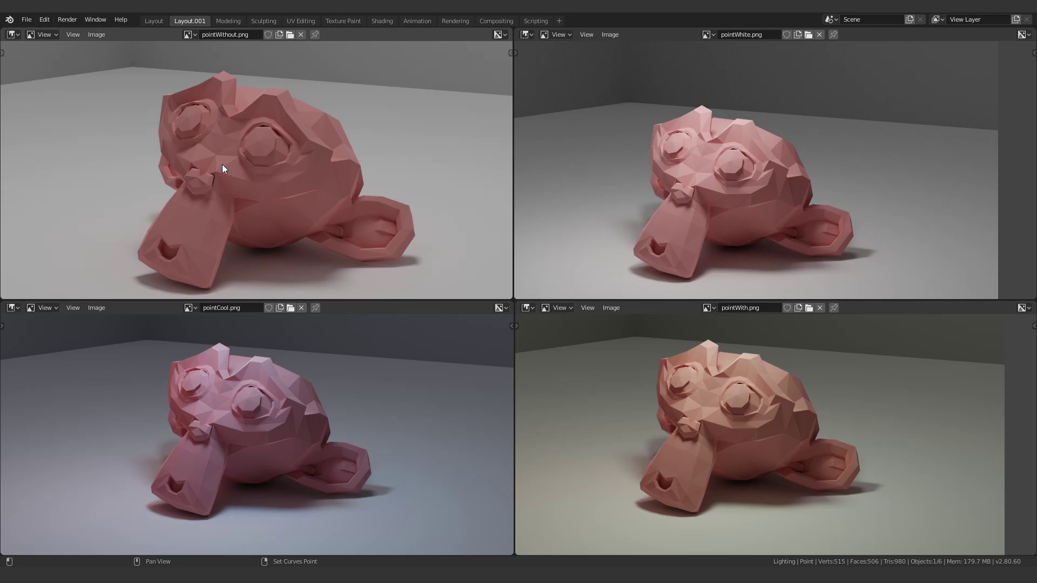
{"action": "middle_click_drag", "start_coordinate": [706, 154], "coordinate": [712, 142]}
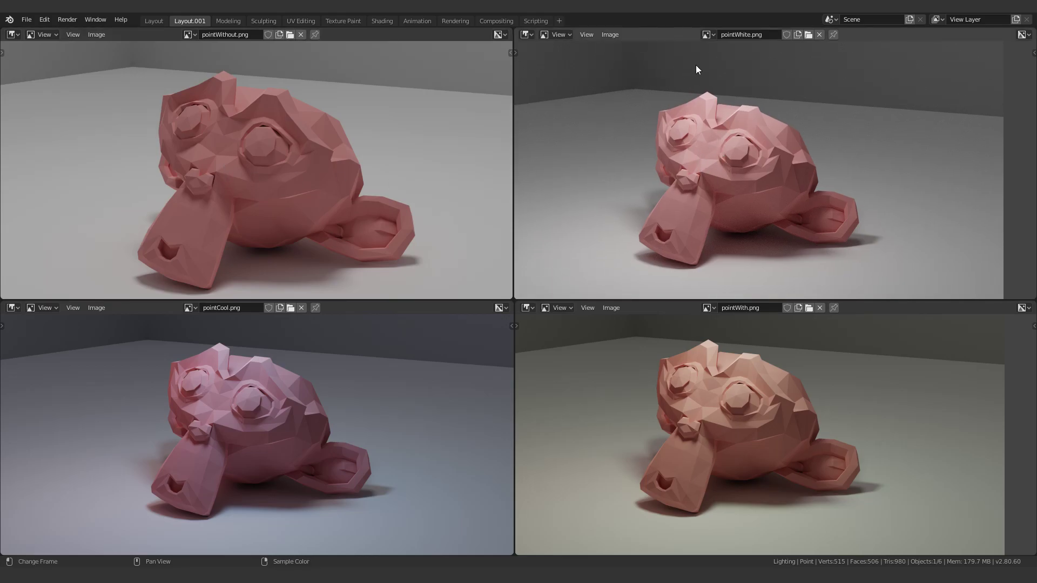
Select the floor plane in the 3D scene and orbit the view slightly
{"action": "left_click", "coordinate": [154, 21]}
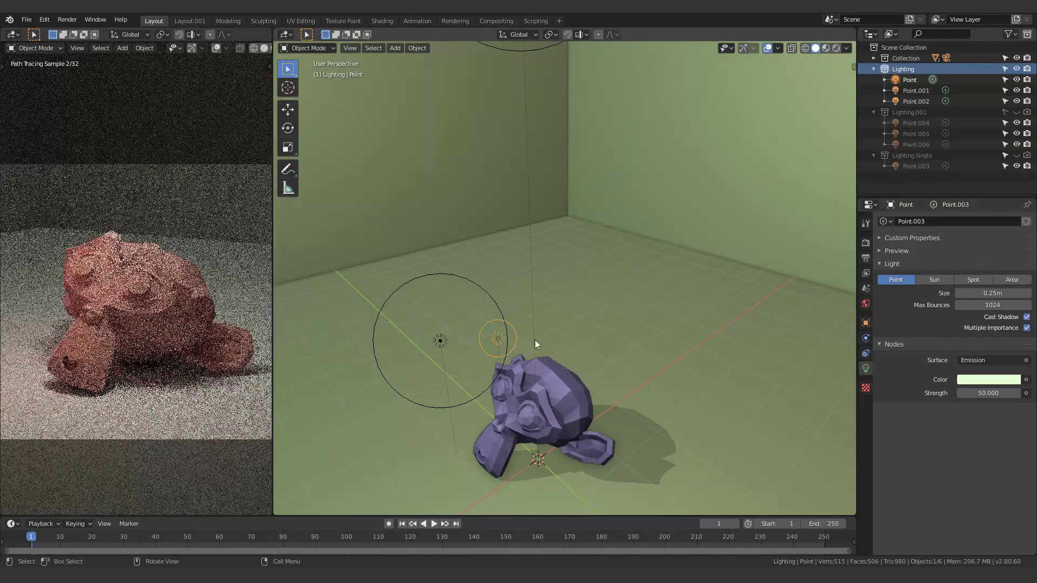
{"action": "left_click", "coordinate": [422, 346]}
{"action": "middle_click_drag", "start_coordinate": [485, 345], "coordinate": [538, 241]}
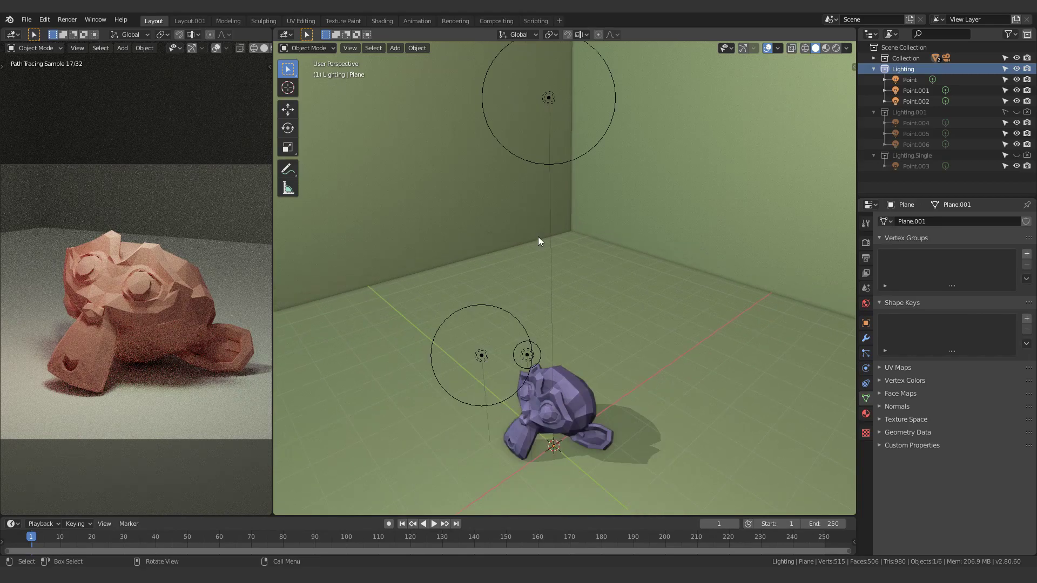
Reload pointWhite.png in the Layout.001 comparison and inspect the refreshed white-light render
{"action": "left_click", "coordinate": [189, 20]}
{"action": "key", "text": "alt+r"}
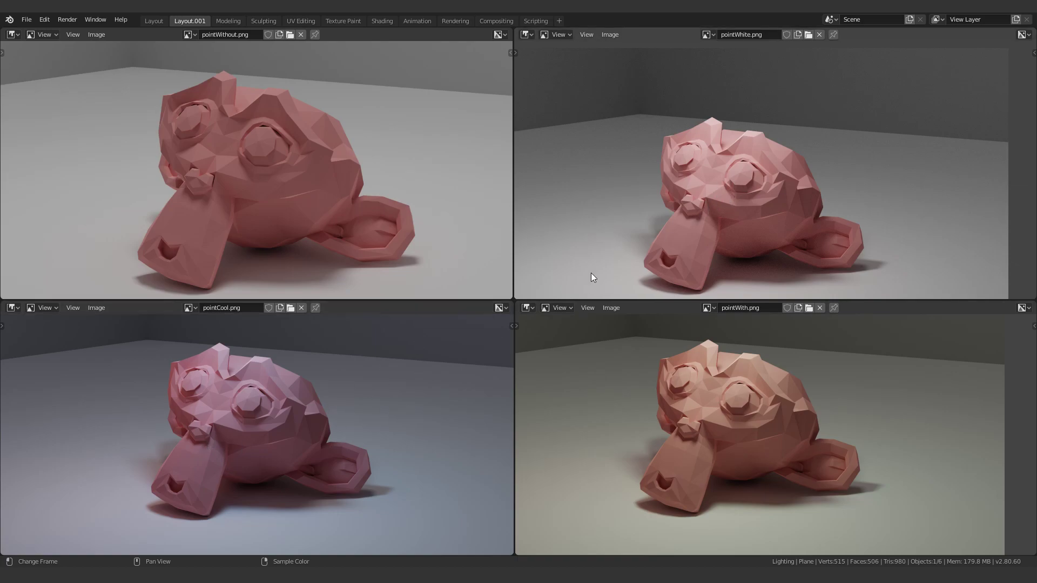
{"action": "scroll", "coordinate": [792, 255], "scroll_direction": "up", "scroll_amount": 6}
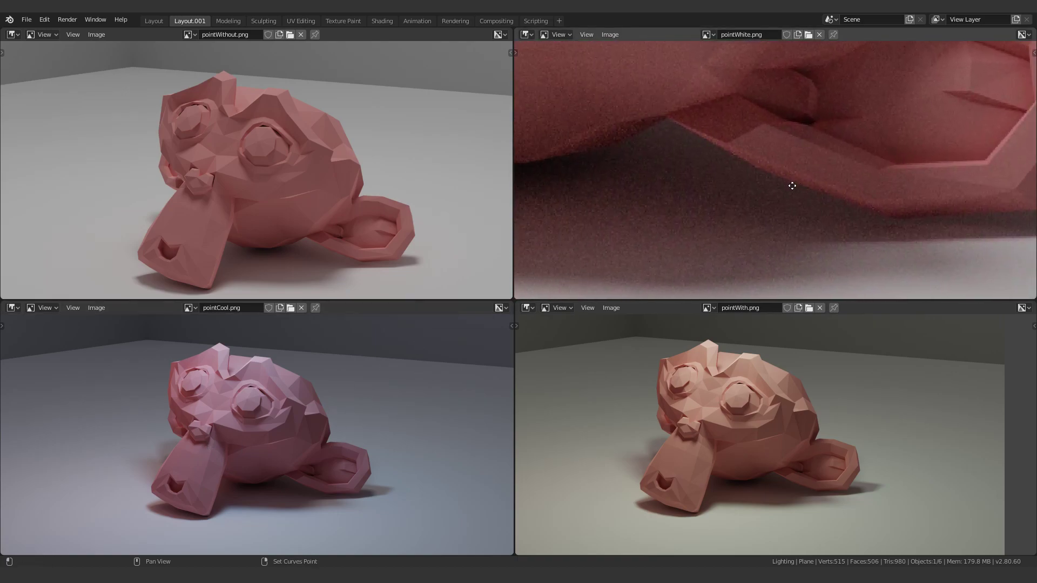
{"action": "middle_click_drag", "start_coordinate": [792, 185], "coordinate": [711, 208], "text": "ctrl"}
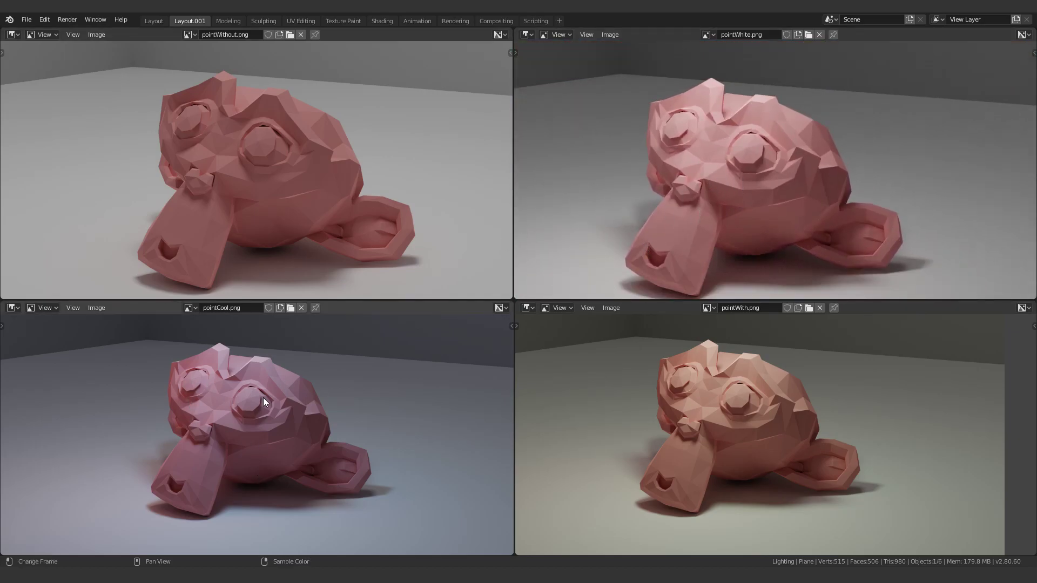
{"action": "scroll", "coordinate": [205, 419], "scroll_direction": "down", "scroll_amount": 1}
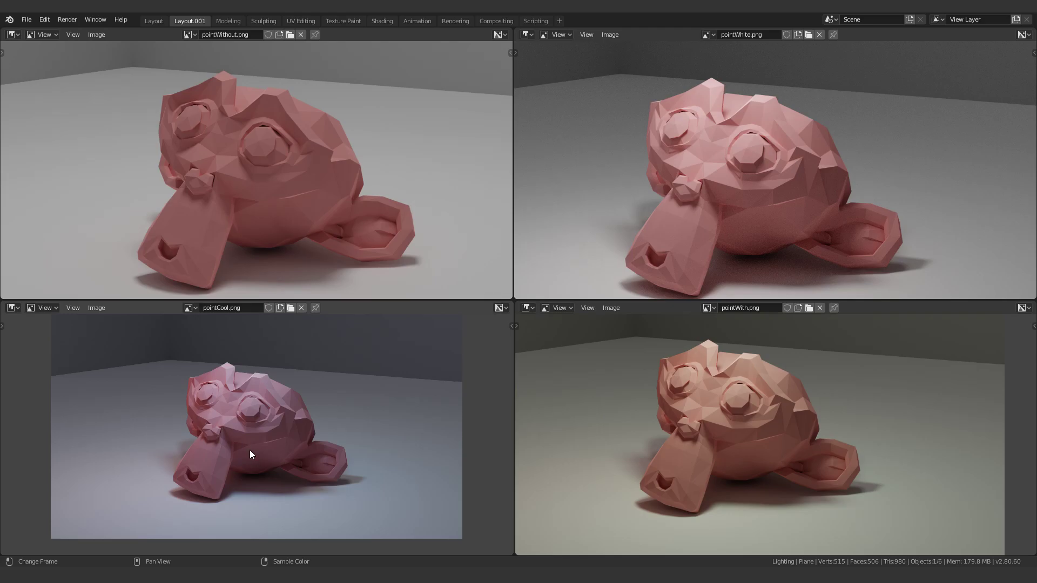
{"action": "left_click", "coordinate": [156, 22]}
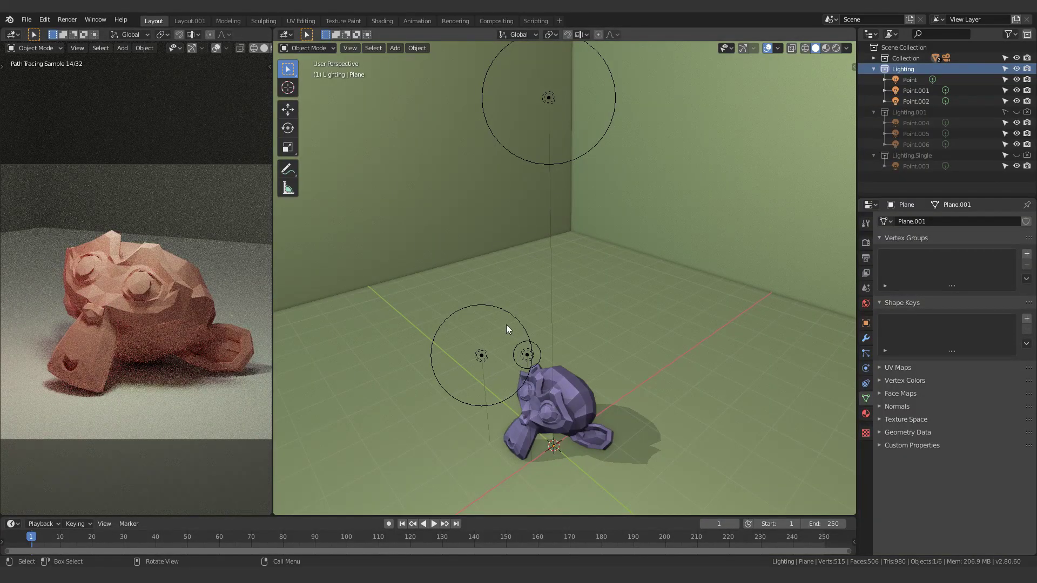
Change the small Point light's colour to light blue
{"action": "key", "text": "ctrl+Page_Down"}
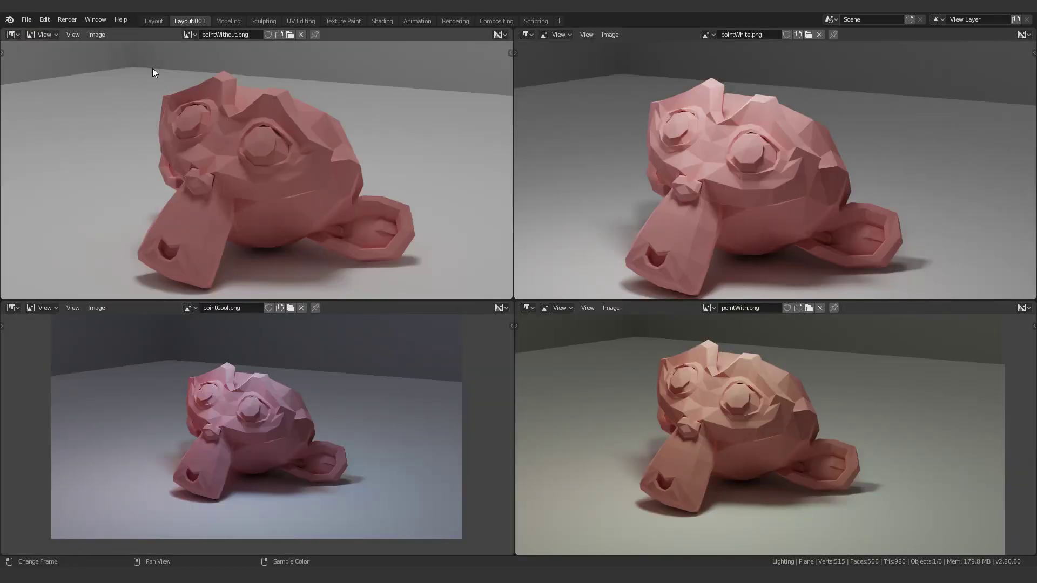
{"action": "left_click", "coordinate": [162, 22]}
{"action": "left_click", "coordinate": [526, 357]}
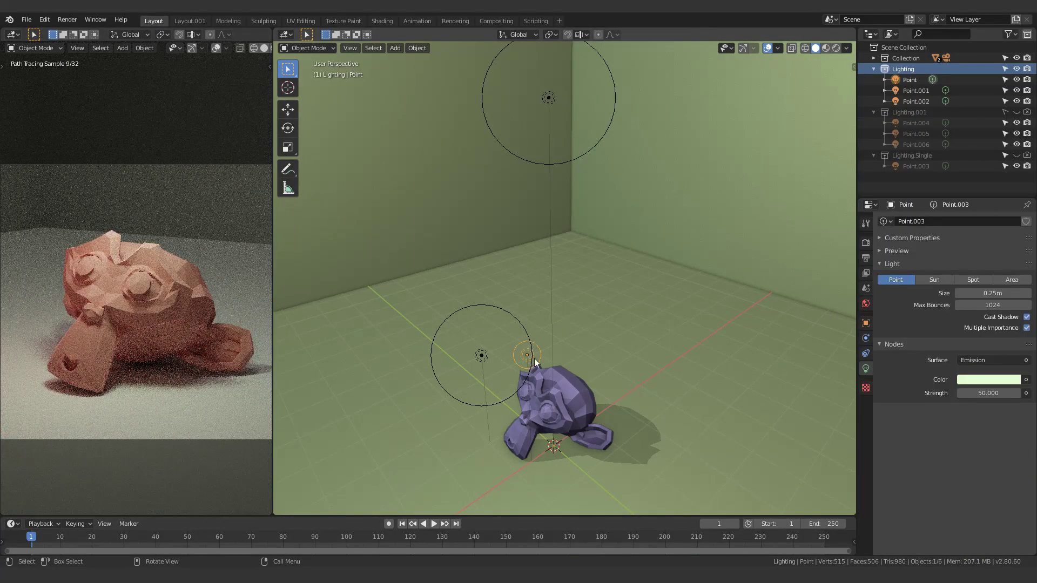
{"action": "left_click", "coordinate": [987, 382]}
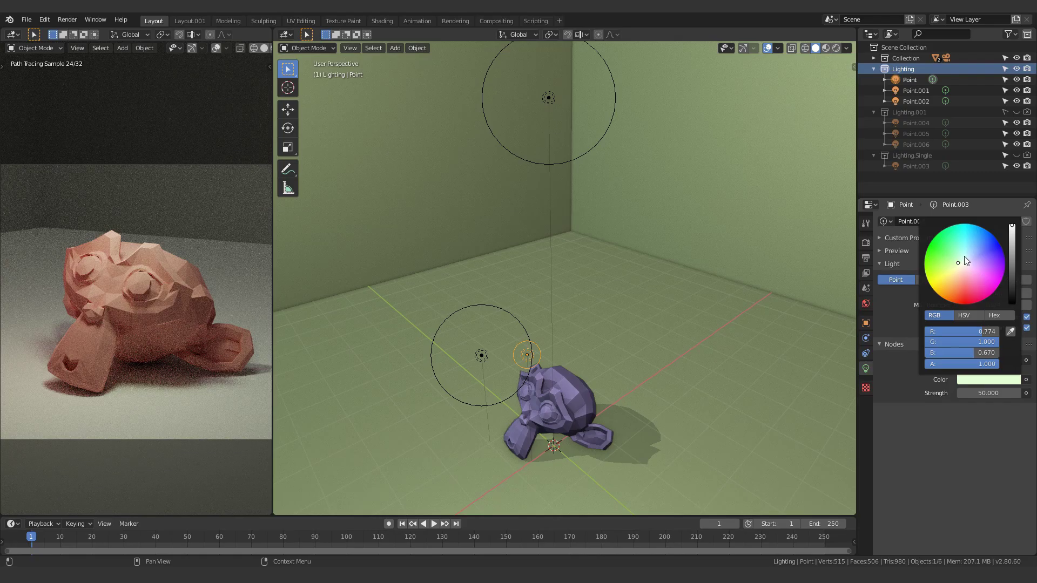
{"action": "left_click_drag", "start_coordinate": [965, 257], "coordinate": [974, 240]}
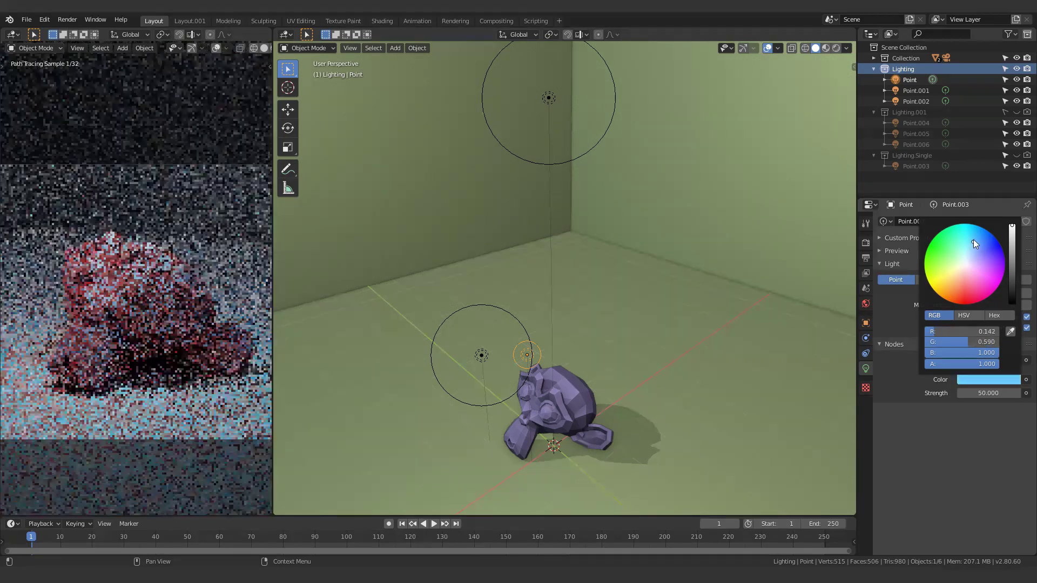
Select the pink Point.002 light and check the cool-light render in the side-by-side comparison
{"action": "left_click", "coordinate": [482, 356]}
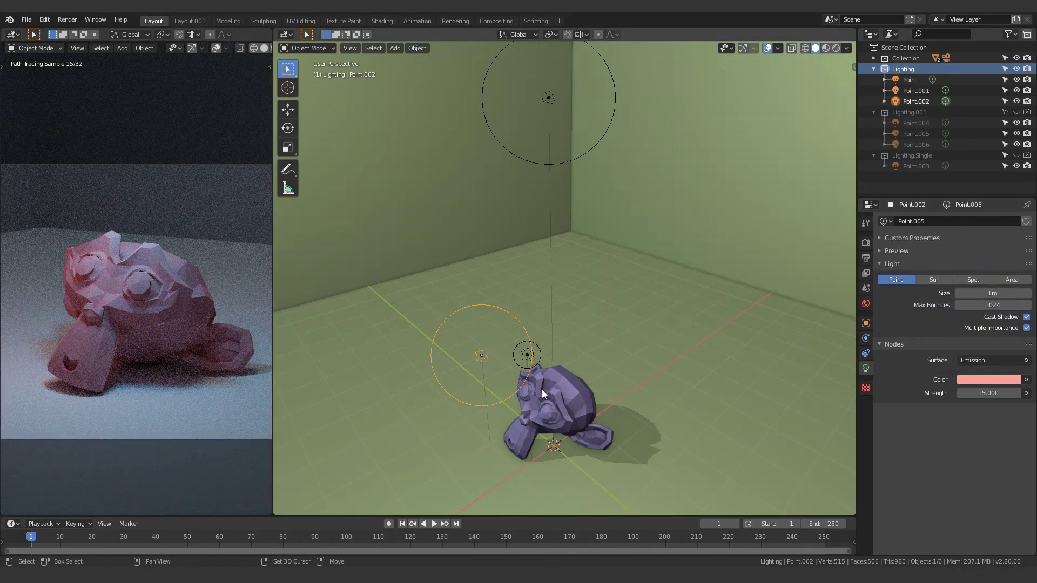
{"action": "left_click", "coordinate": [190, 21]}
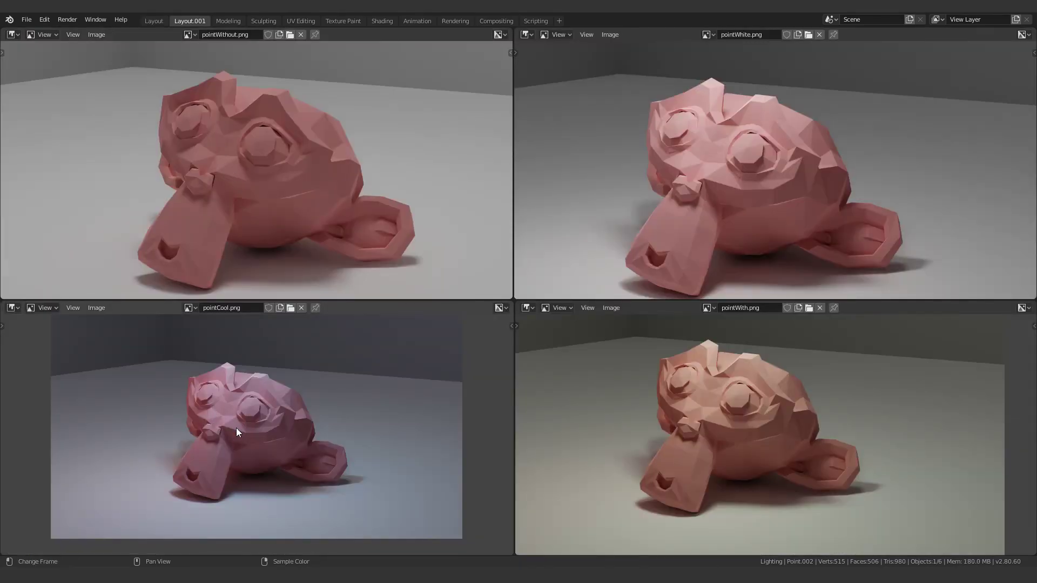
{"action": "middle_click_drag", "start_coordinate": [247, 429], "coordinate": [208, 383]}
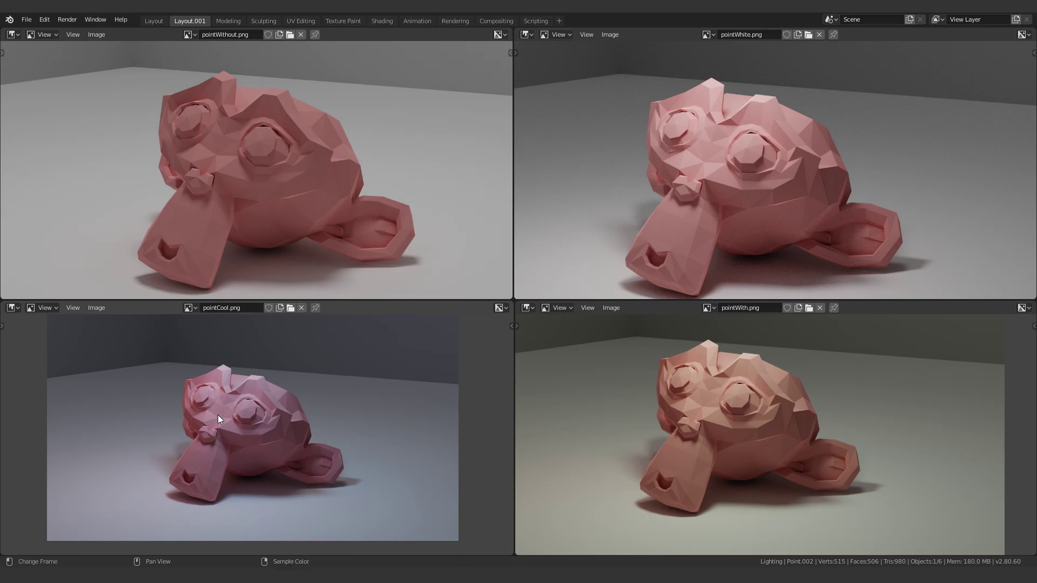
{"action": "left_click", "coordinate": [153, 21]}
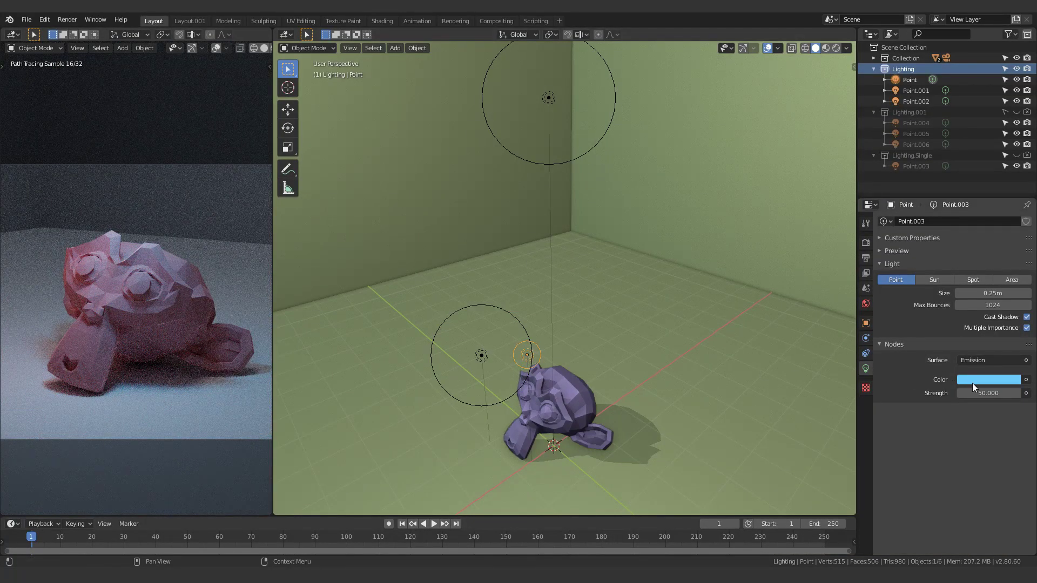
Turn the Point light's colour back to pale green and view the four renders
{"action": "left_click", "coordinate": [974, 381]}
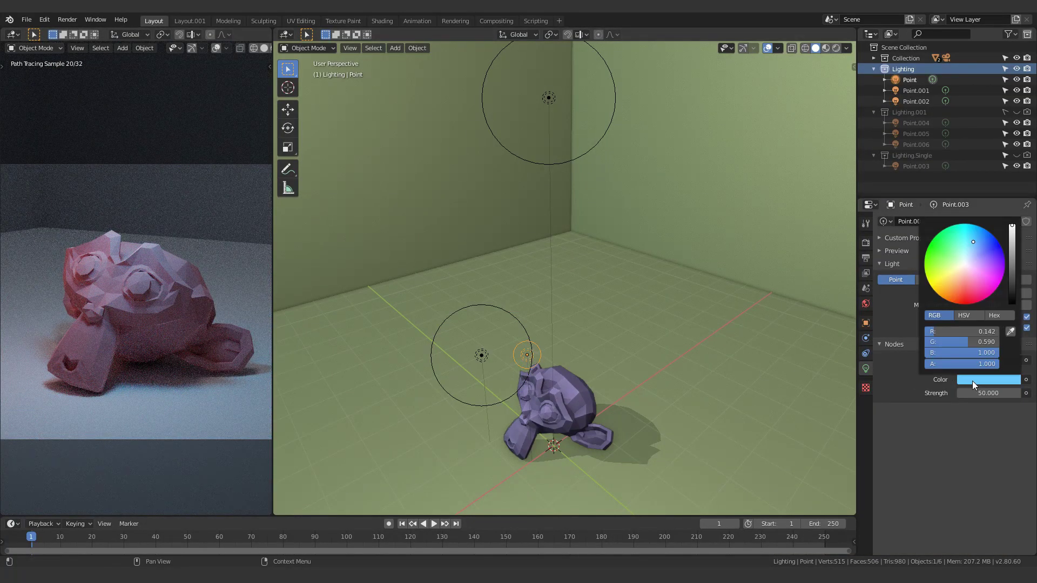
{"action": "left_click", "coordinate": [955, 262]}
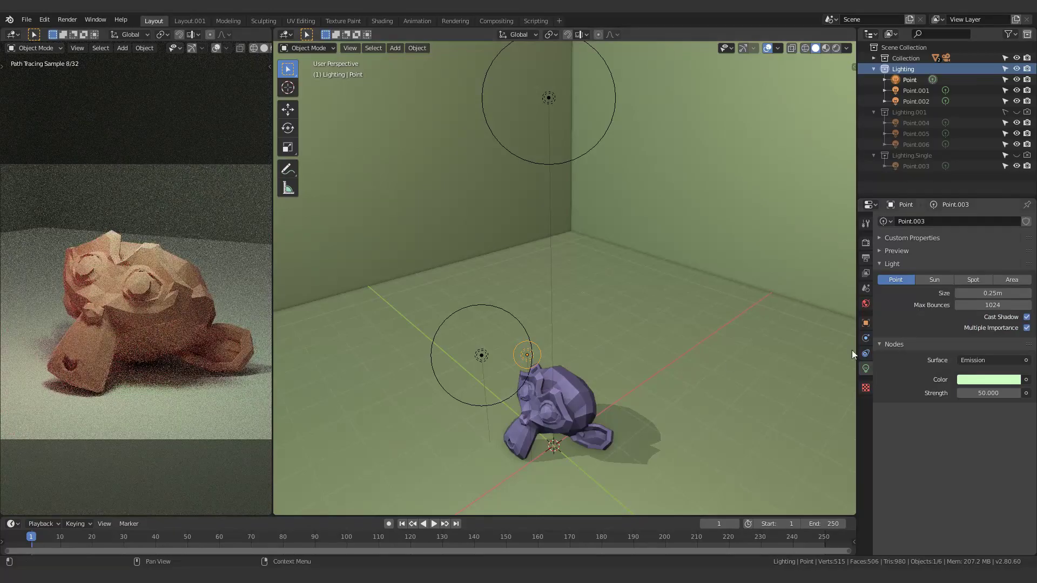
{"action": "left_click", "coordinate": [185, 21]}
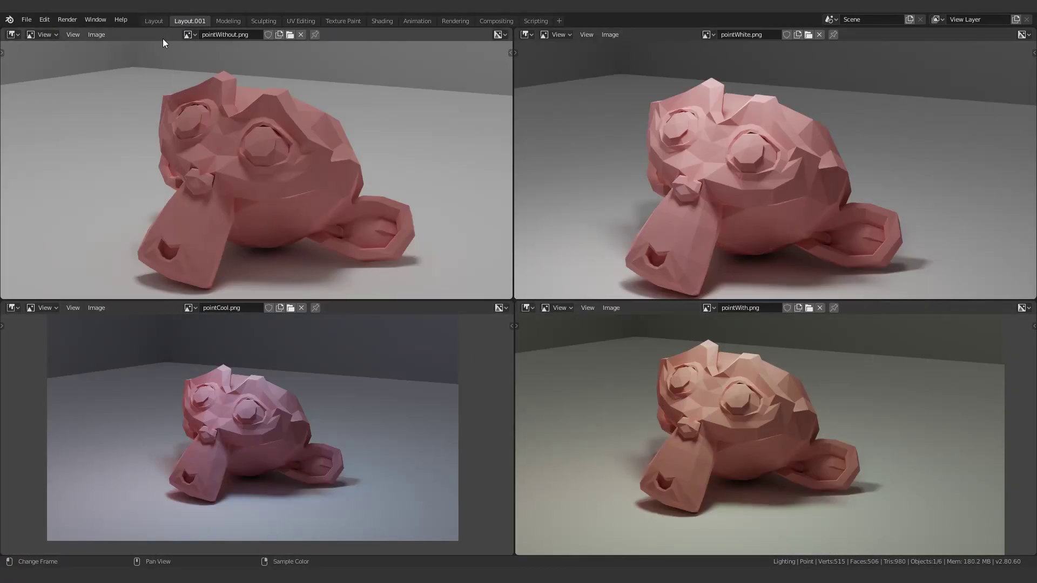
Refine the Point light's colour to a paler green, then return to the comparison
{"action": "left_click", "coordinate": [154, 21]}
{"action": "left_click", "coordinate": [997, 381]}
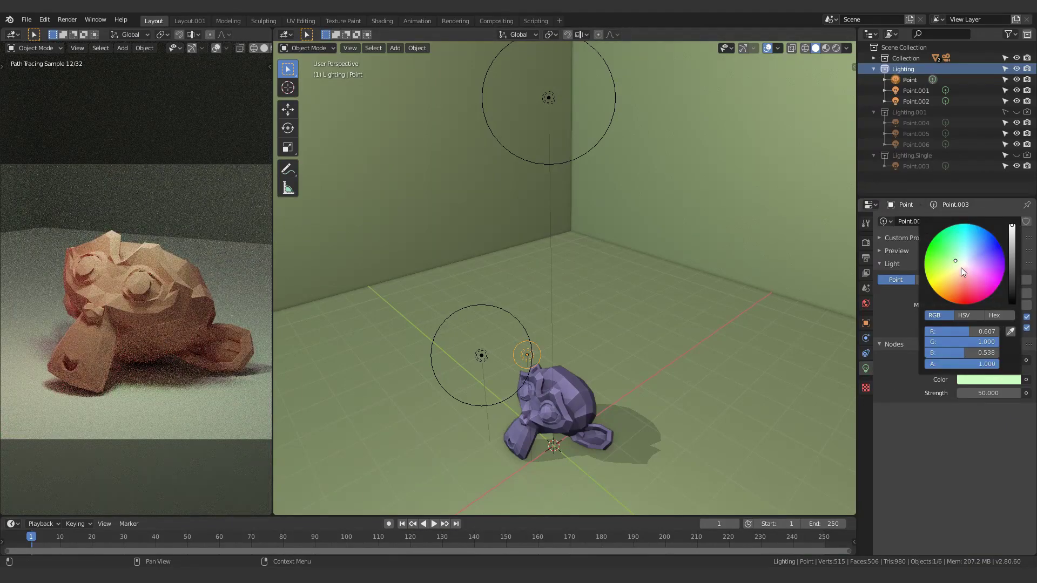
{"action": "left_click", "coordinate": [959, 265]}
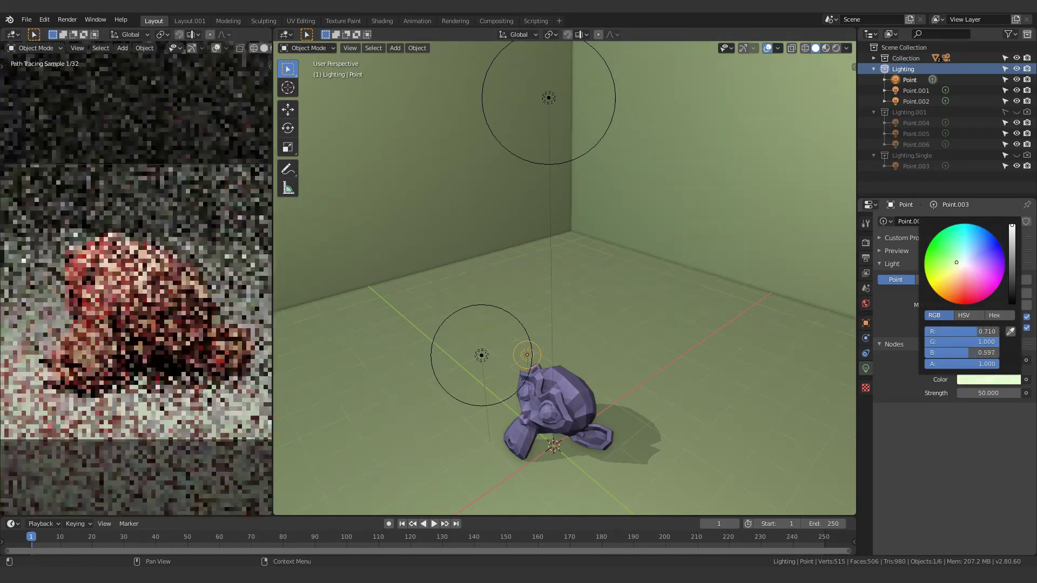
{"action": "left_click", "coordinate": [203, 20]}
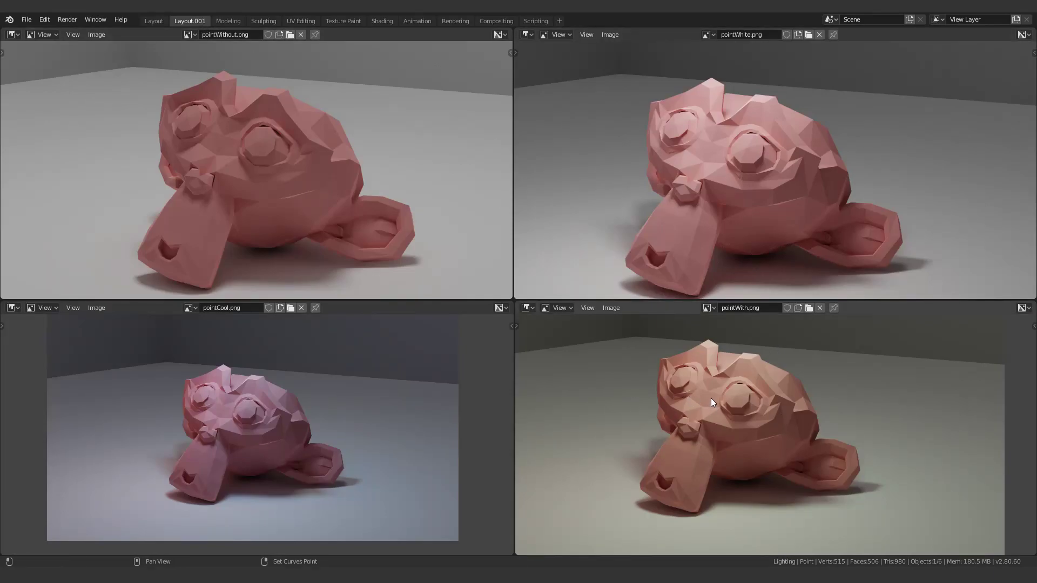
{"action": "scroll", "coordinate": [706, 406], "scroll_direction": "down", "scroll_amount": 2}
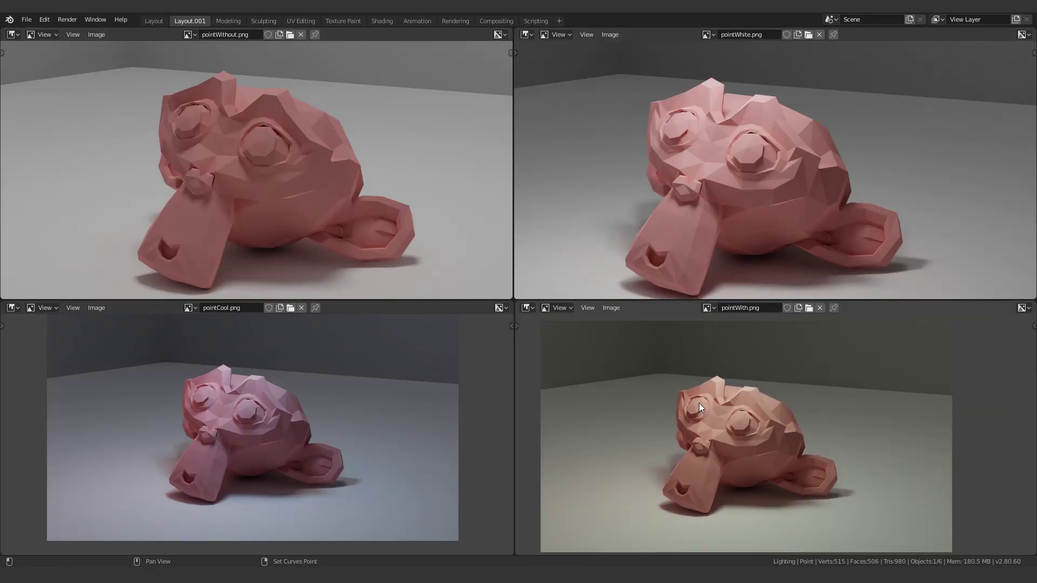
{"action": "scroll", "coordinate": [697, 399], "scroll_direction": "up", "scroll_amount": 1}
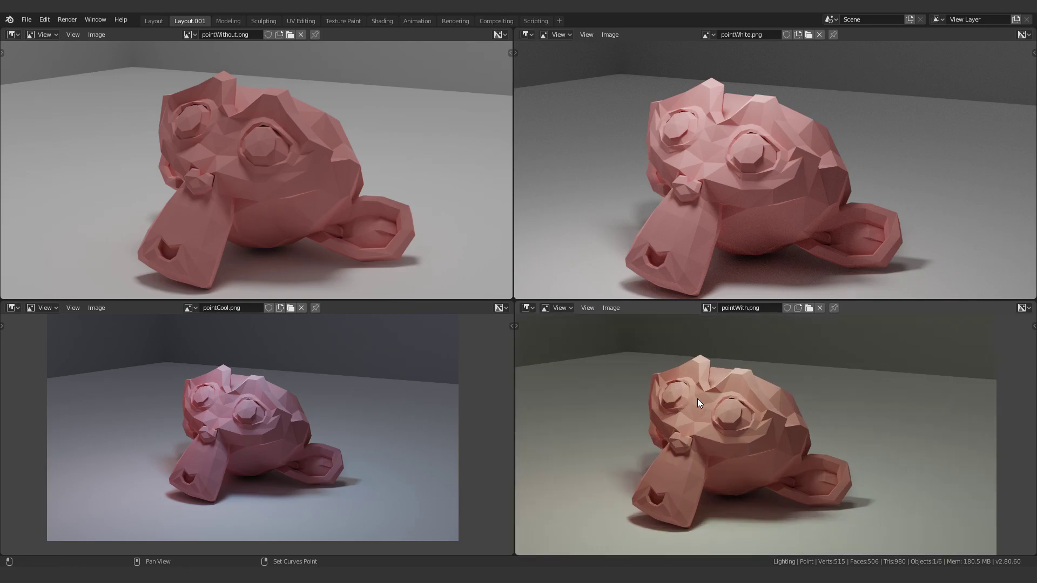
{"action": "middle_click_drag", "start_coordinate": [698, 399], "coordinate": [731, 397]}
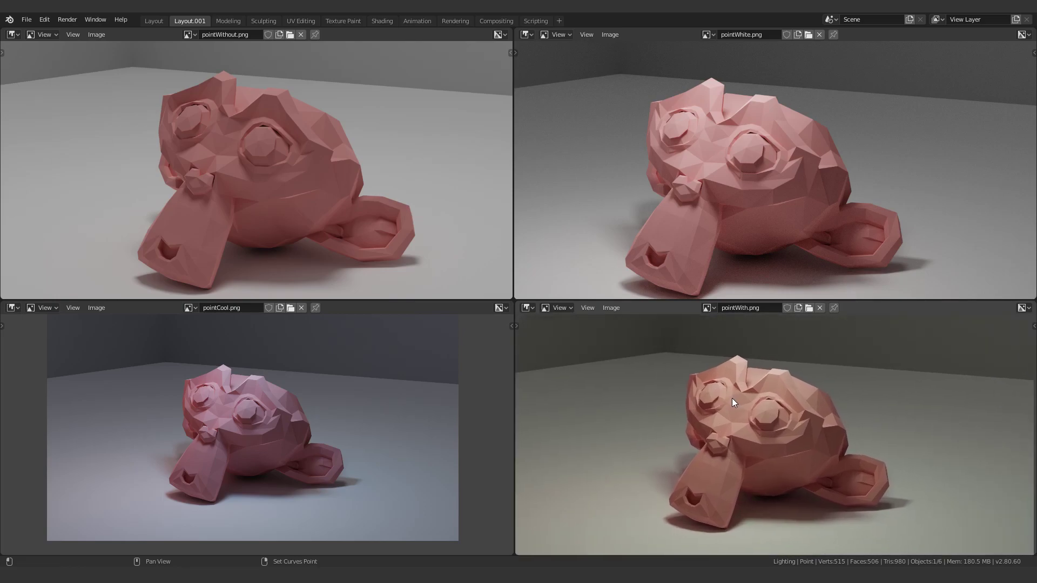
{"action": "scroll", "coordinate": [323, 405], "scroll_direction": "up", "scroll_amount": 1}
{"action": "mouse_move", "coordinate": [230, 400]}
{"action": "middle_mouse_down"}
{"action": "mouse_move", "coordinate": [249, 402]}
{"action": "mouse_move", "coordinate": [232, 408]}
{"action": "middle_mouse_up"}
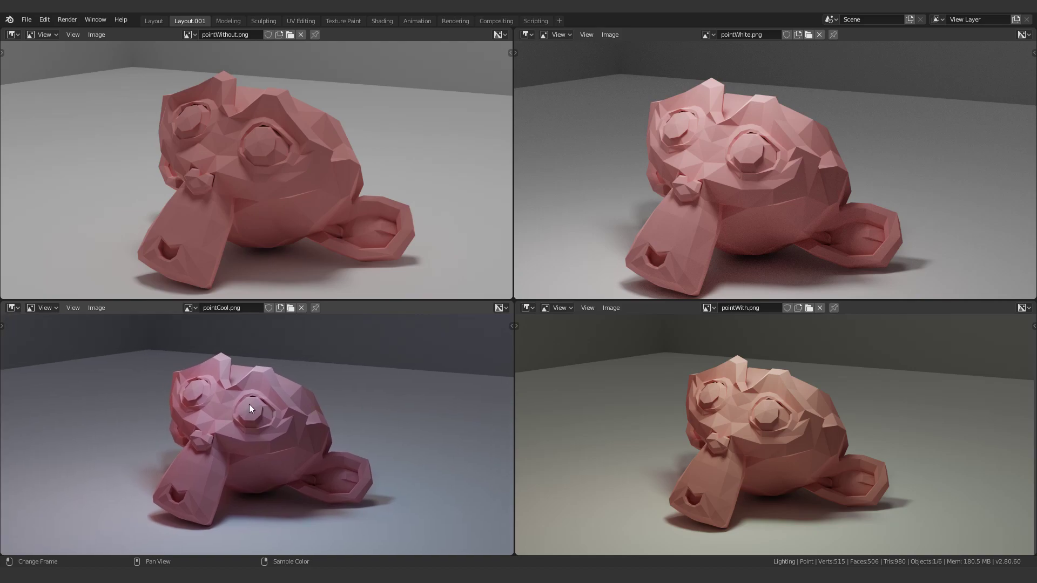